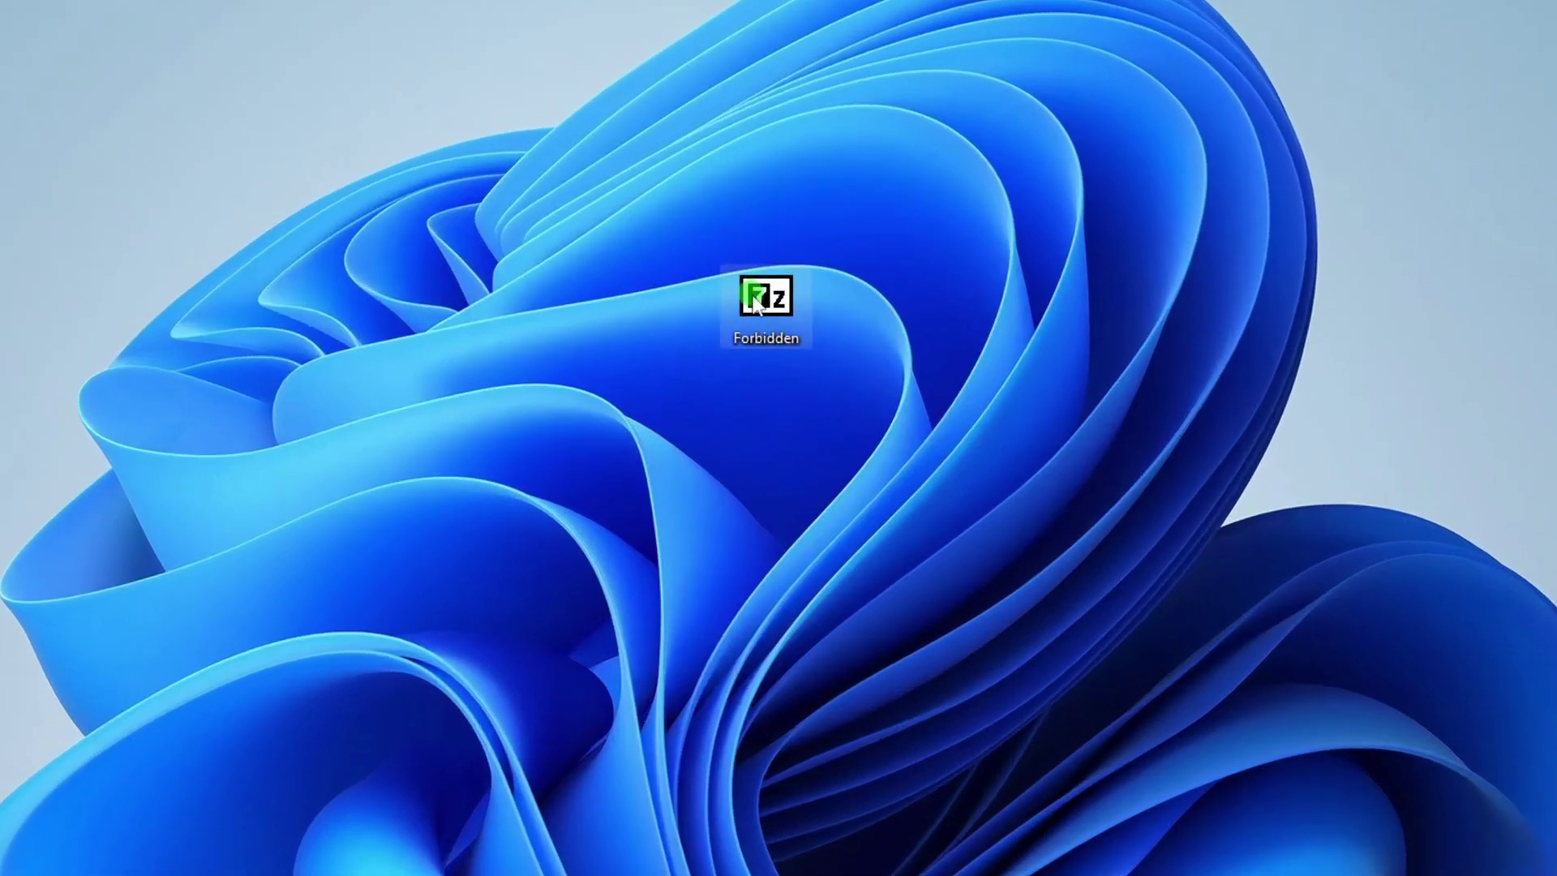
Step: Open Forbidden.7z from the desktop with its password to list Perth 001.jpg and Perth 048.jpg
{"action": "double_click", "coordinate": [770, 344]}
{"action": "type", "text": "*********"}
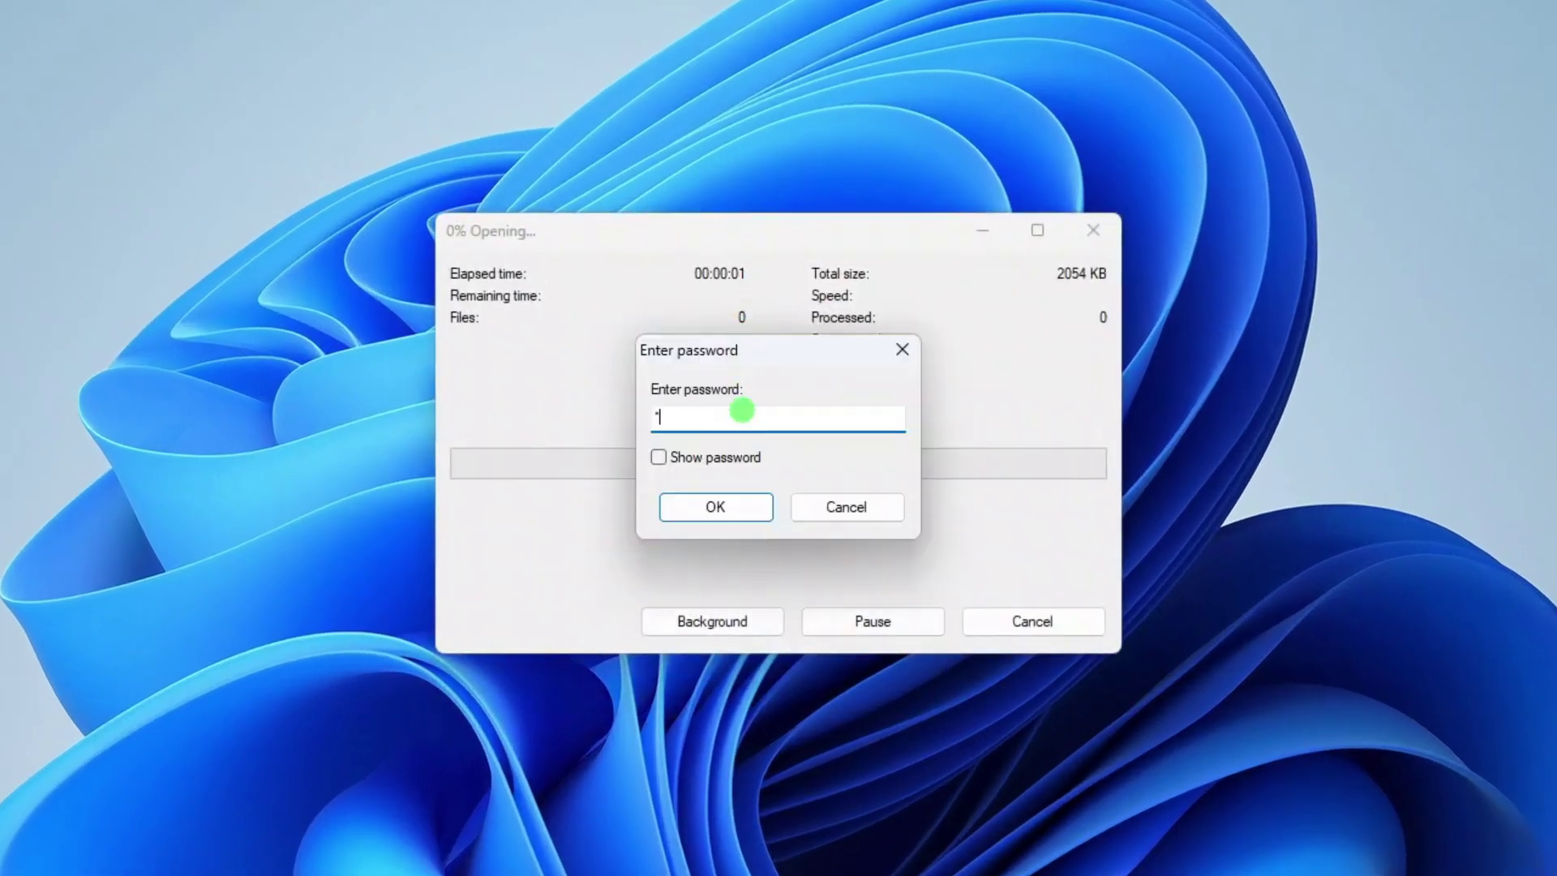
{"action": "key", "text": "Return"}
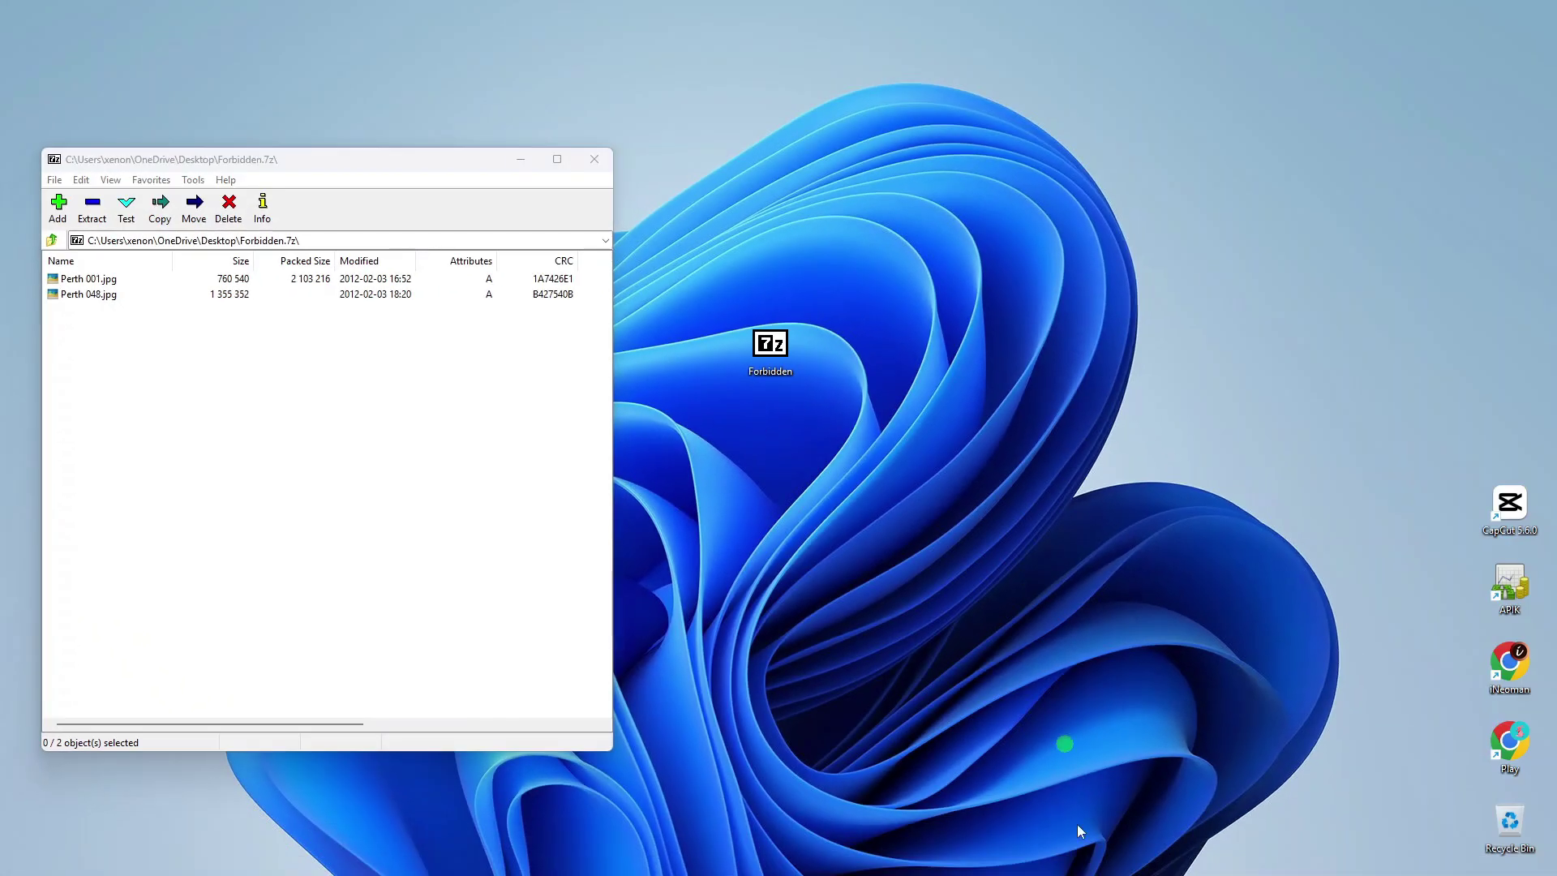
Step: View the 7-zip.org homepage in Chrome, then minimize Chrome and close the Forbidden archive window
{"action": "left_click", "coordinate": [1047, 859]}
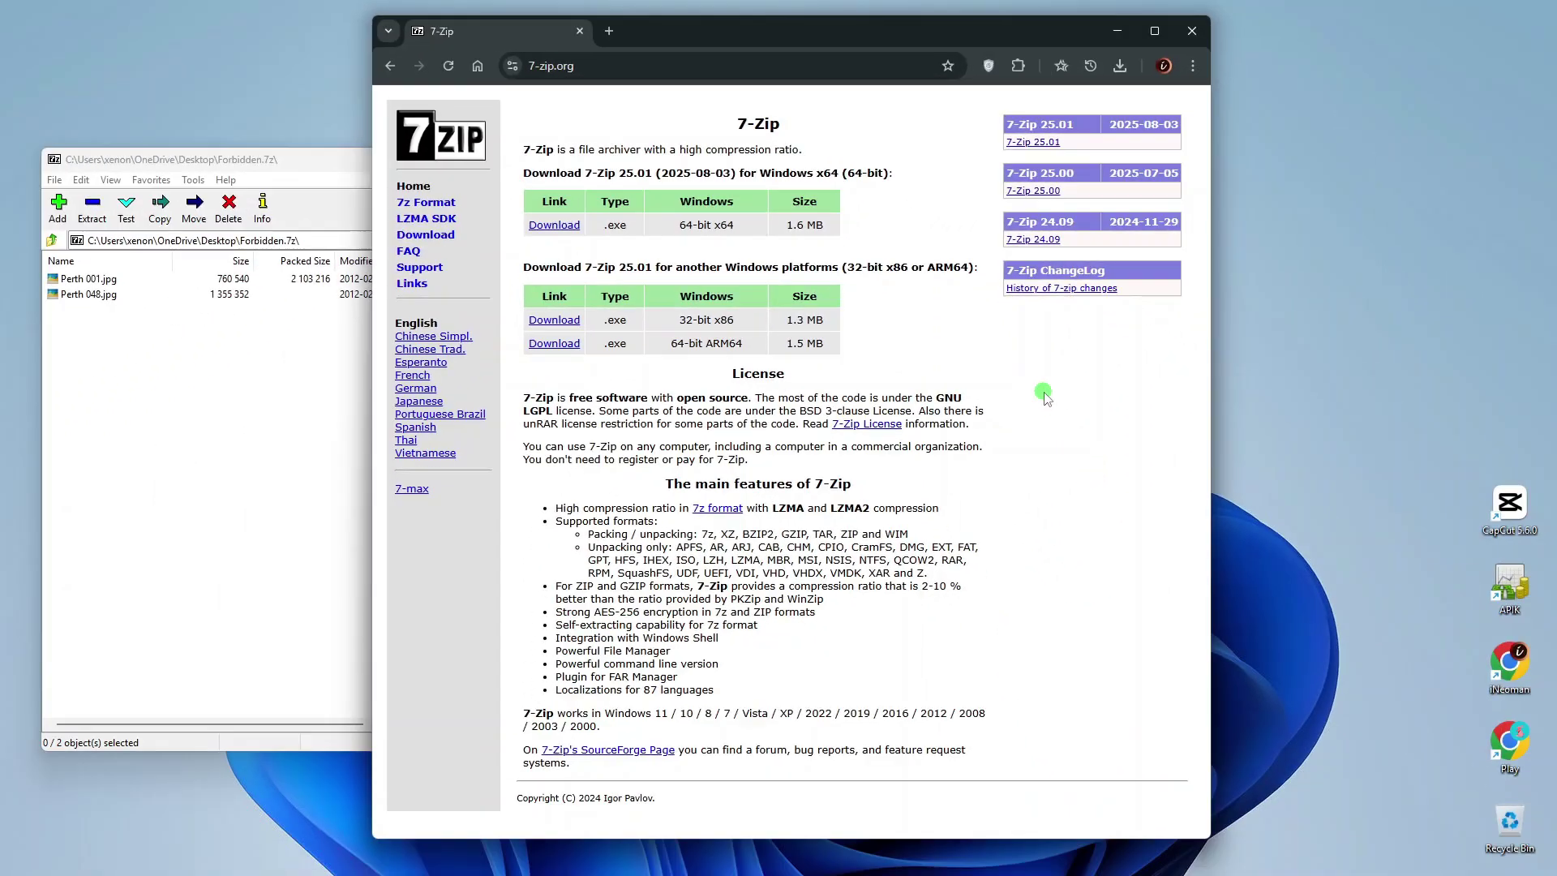
{"action": "left_click", "coordinate": [1118, 31]}
{"action": "left_click", "coordinate": [593, 177]}
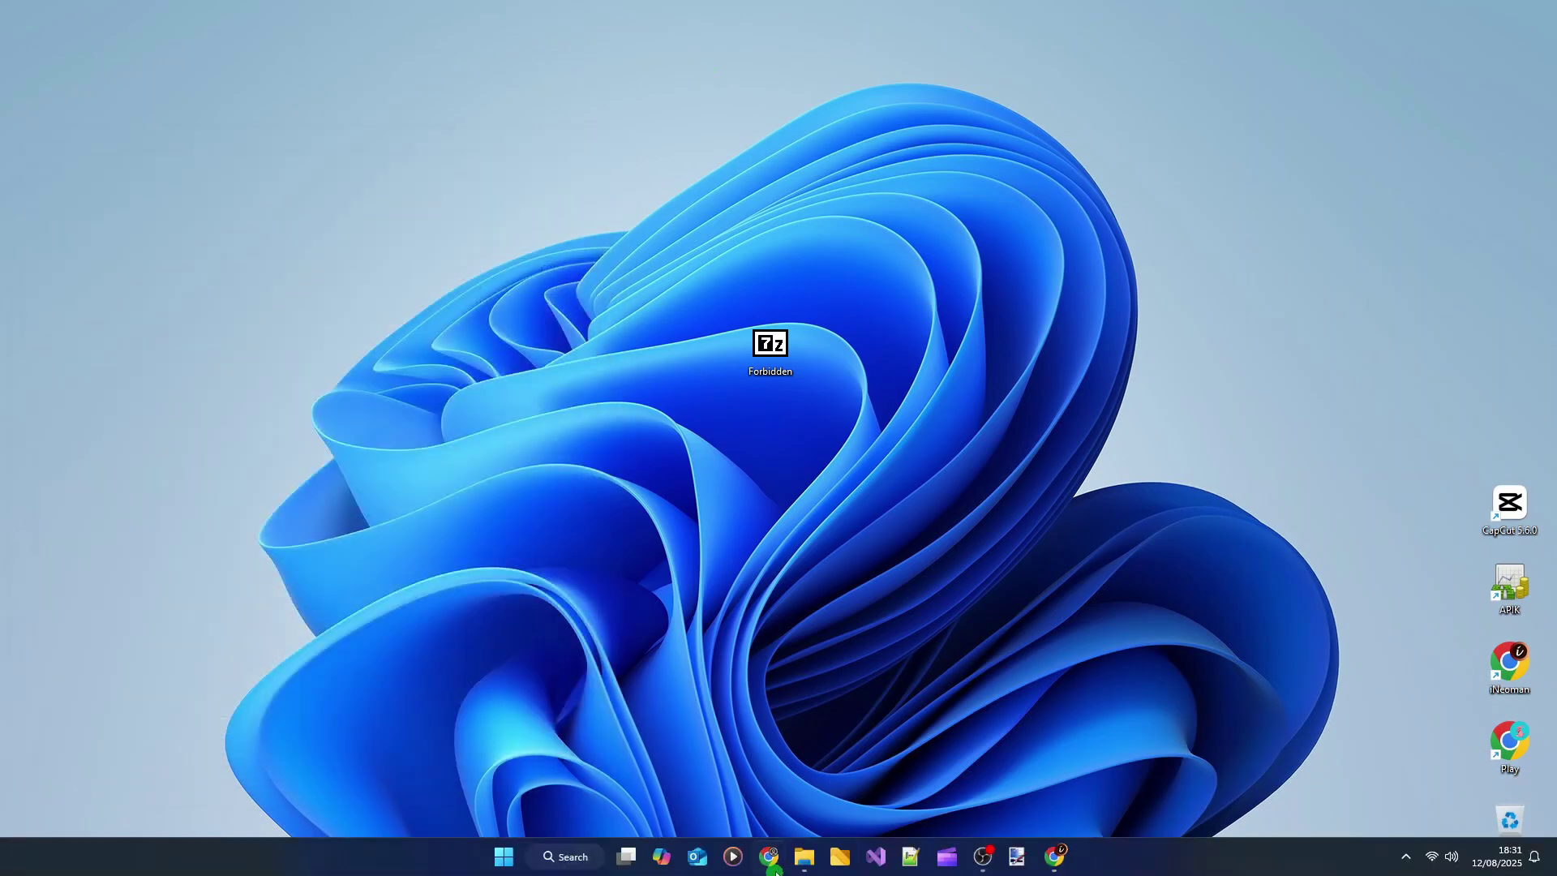
Step: Show E:\TMP\Pictures in File Explorer and compare Sydney 169's normal and extended context menus
{"action": "left_click", "coordinate": [804, 857]}
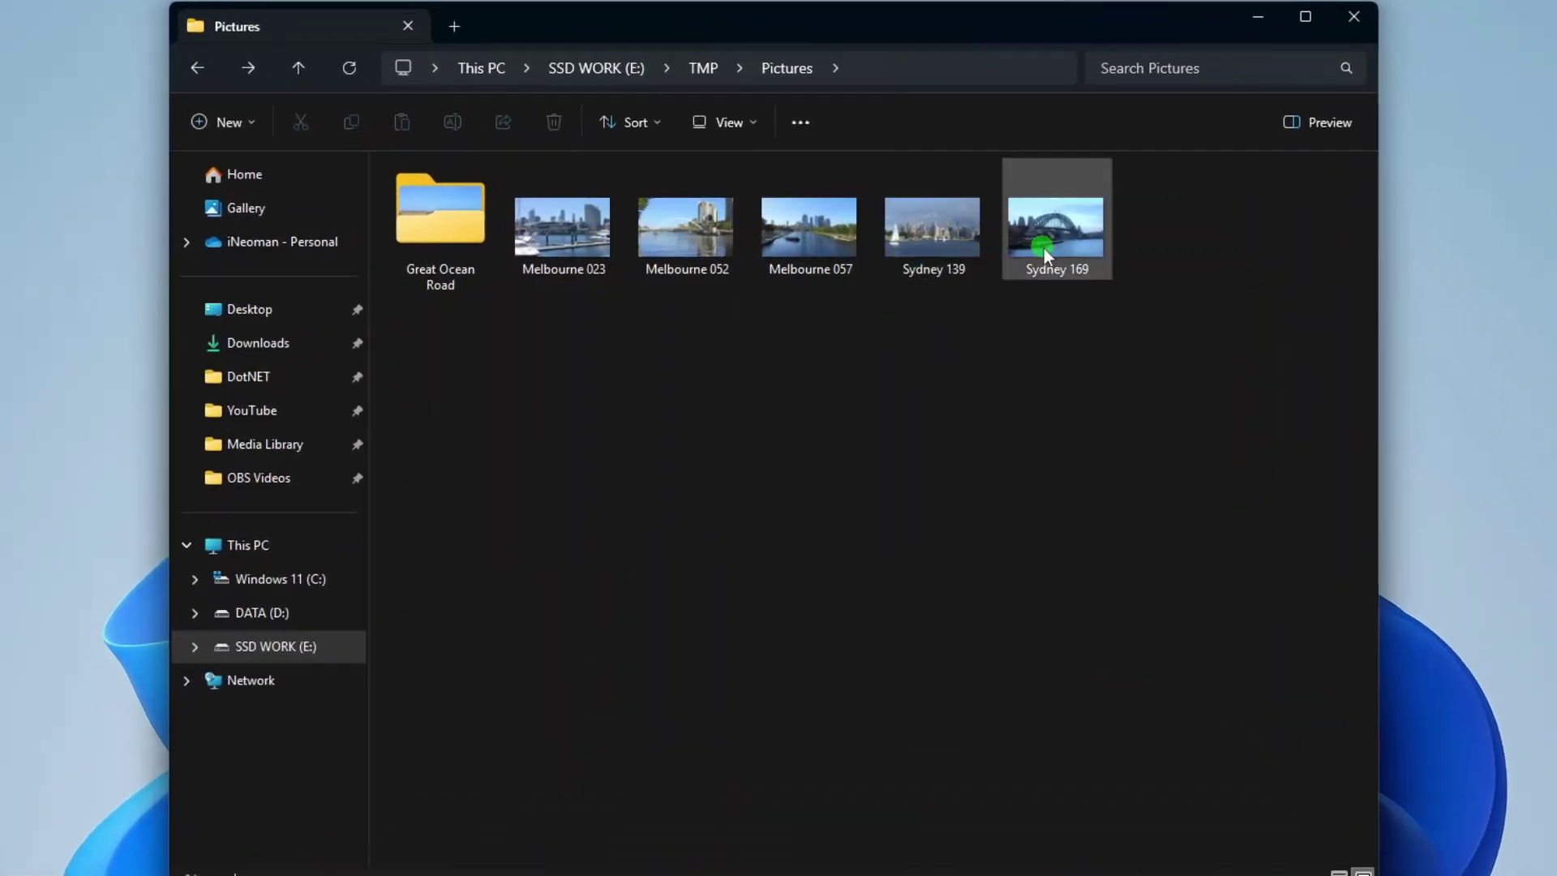
{"action": "left_click", "coordinate": [1044, 248]}
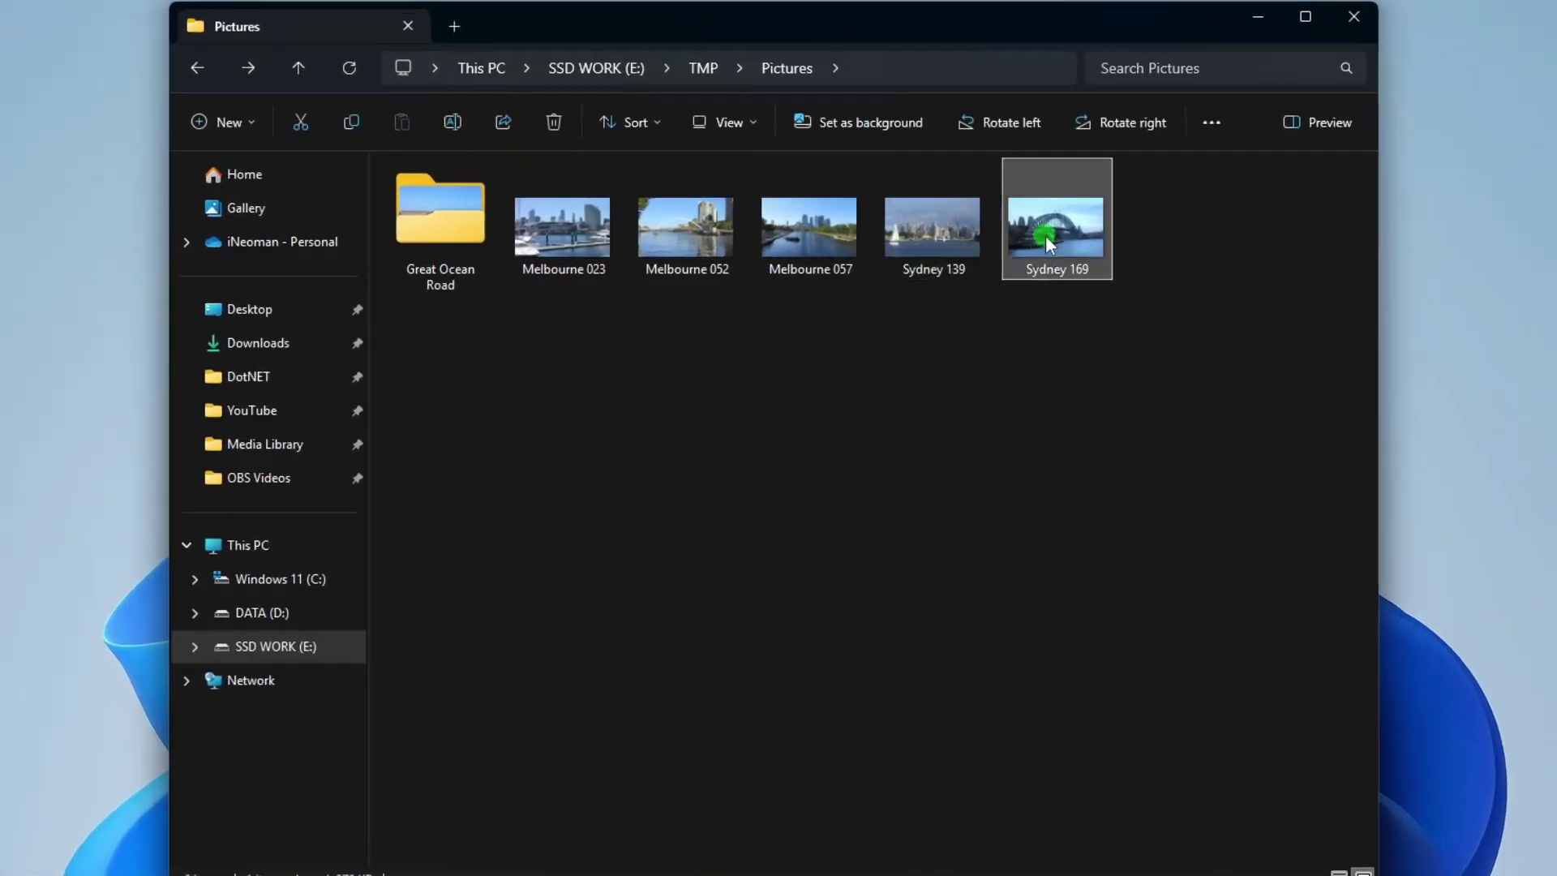
{"action": "right_click", "coordinate": [1044, 236]}
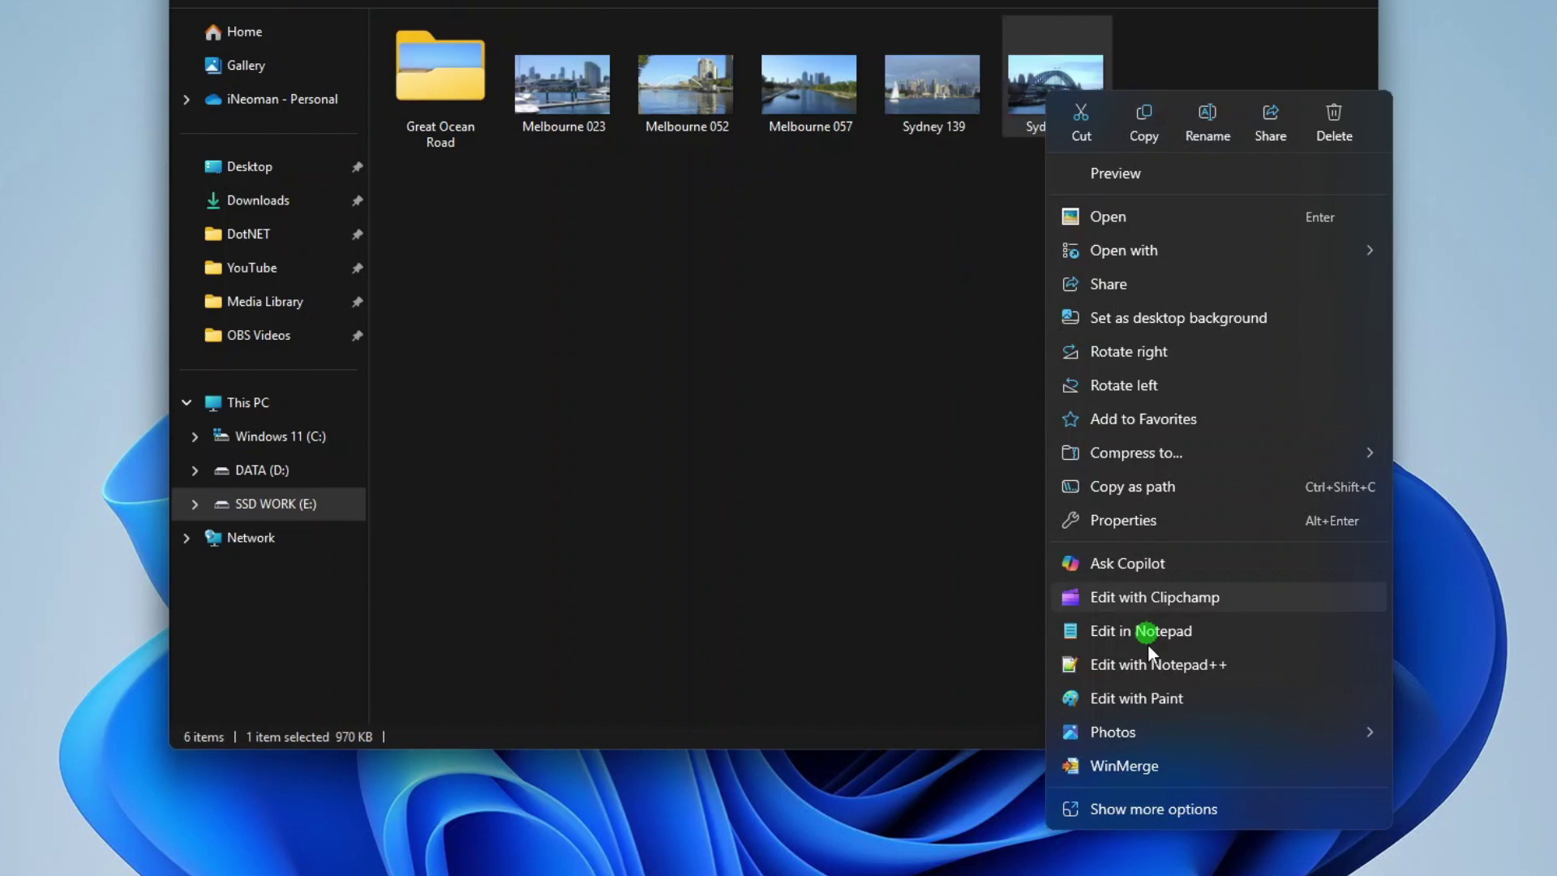
{"action": "left_click", "coordinate": [1156, 817]}
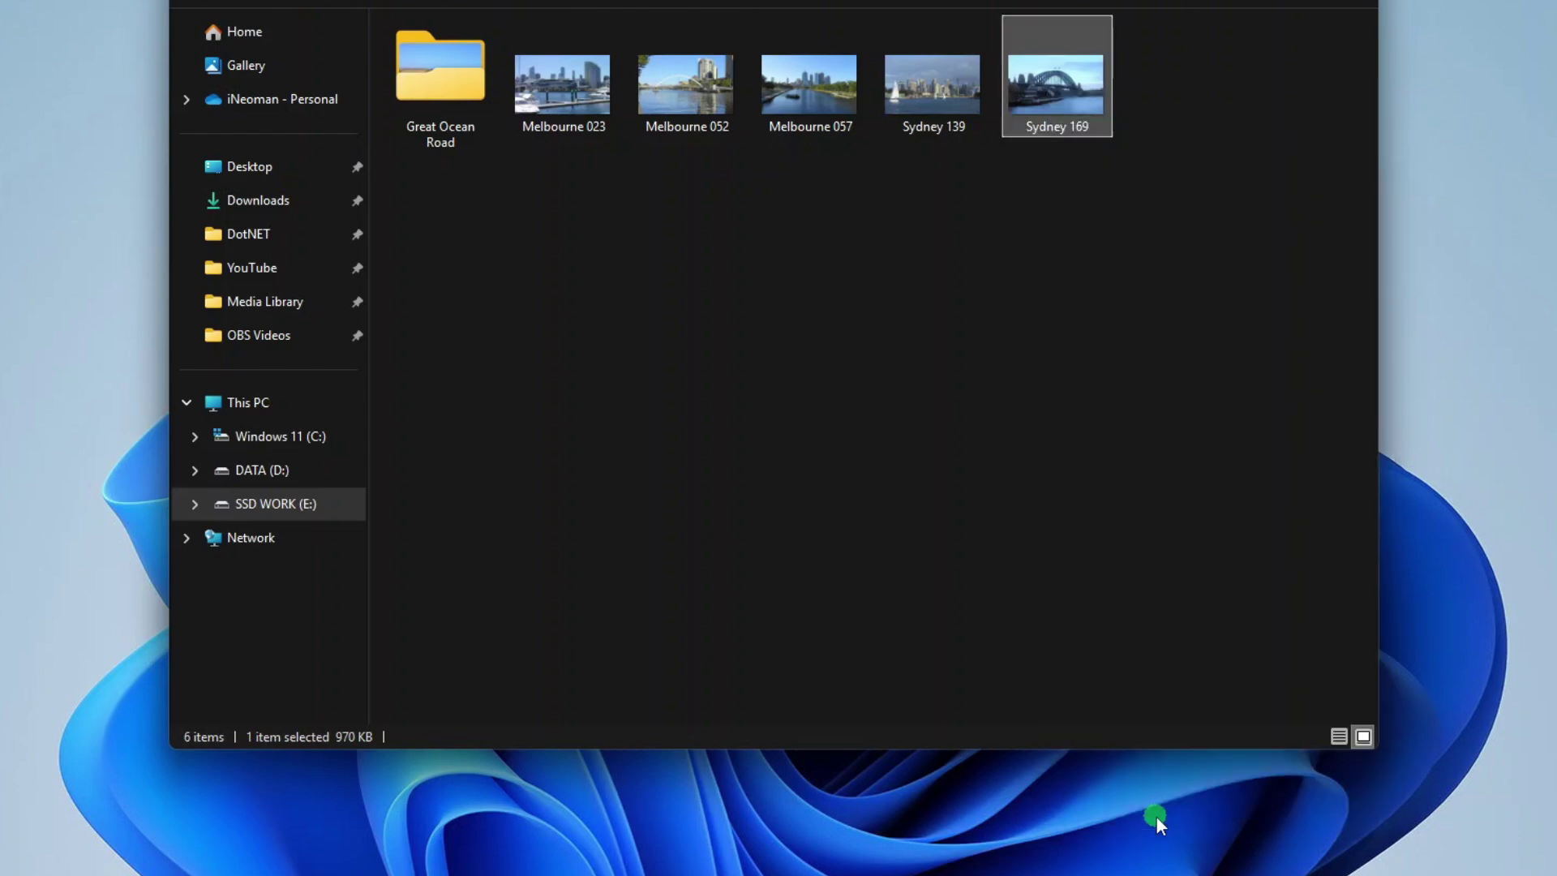
{"action": "mouse_move", "coordinate": [1139, 516]}
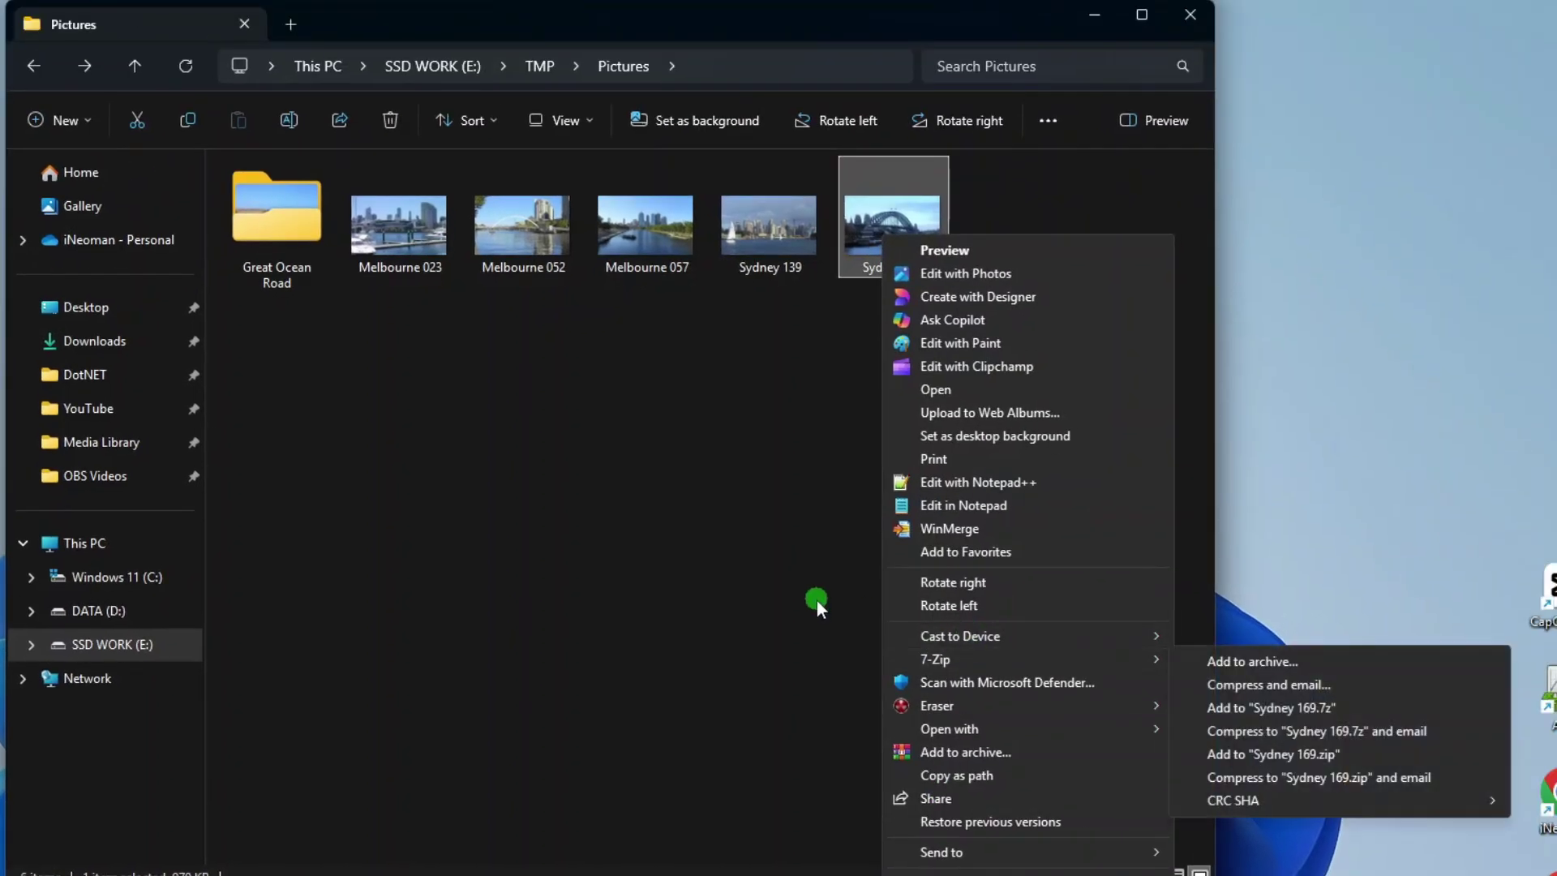
{"action": "left_click", "coordinate": [816, 600]}
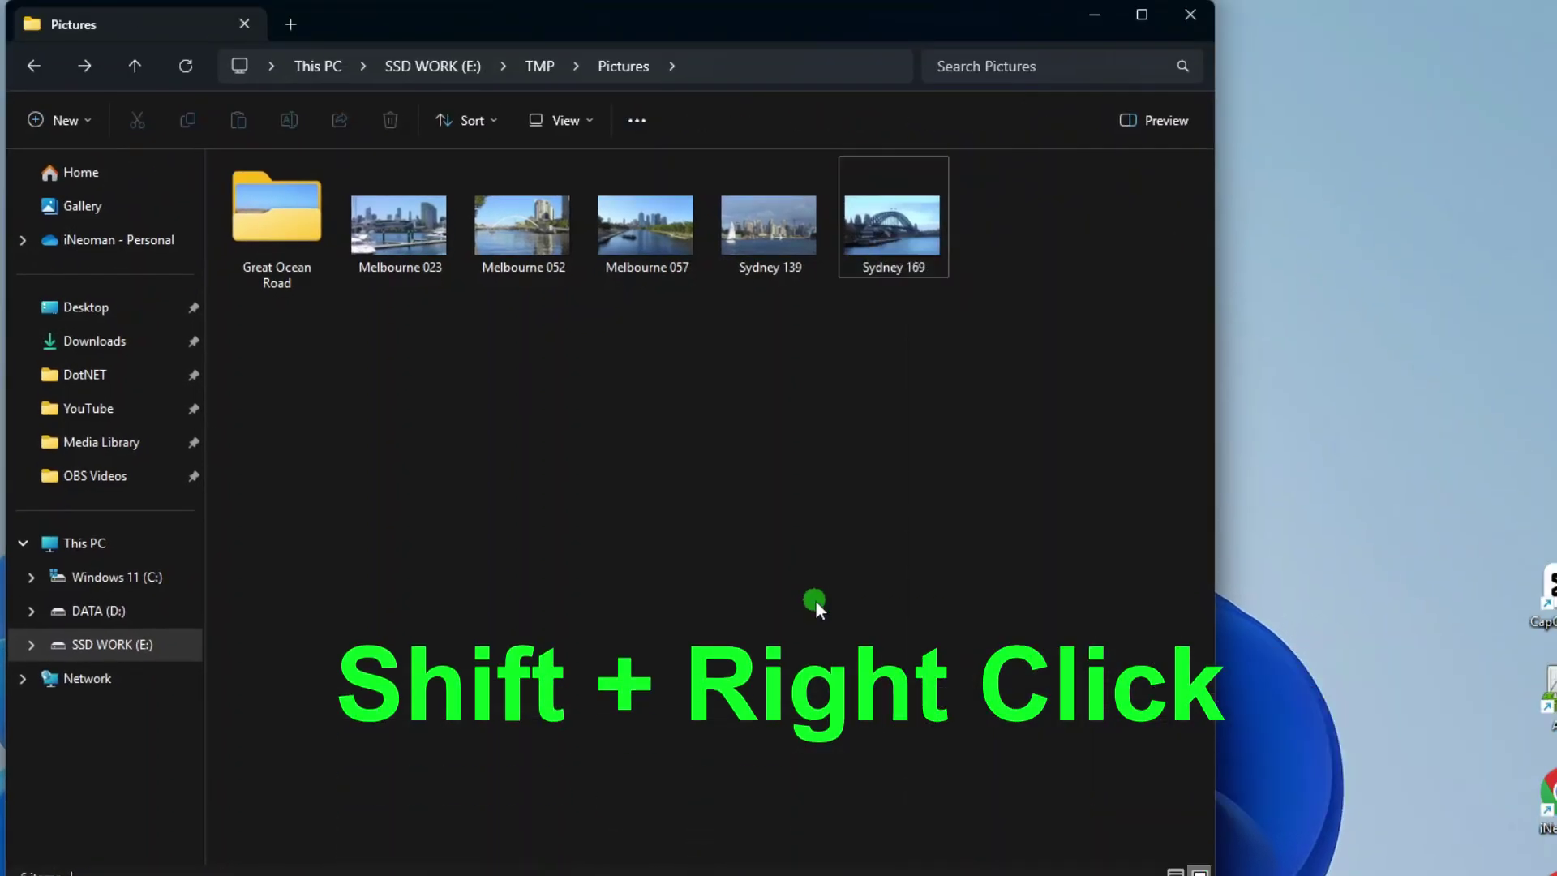
{"action": "right_click", "coordinate": [931, 230], "text": "shift"}
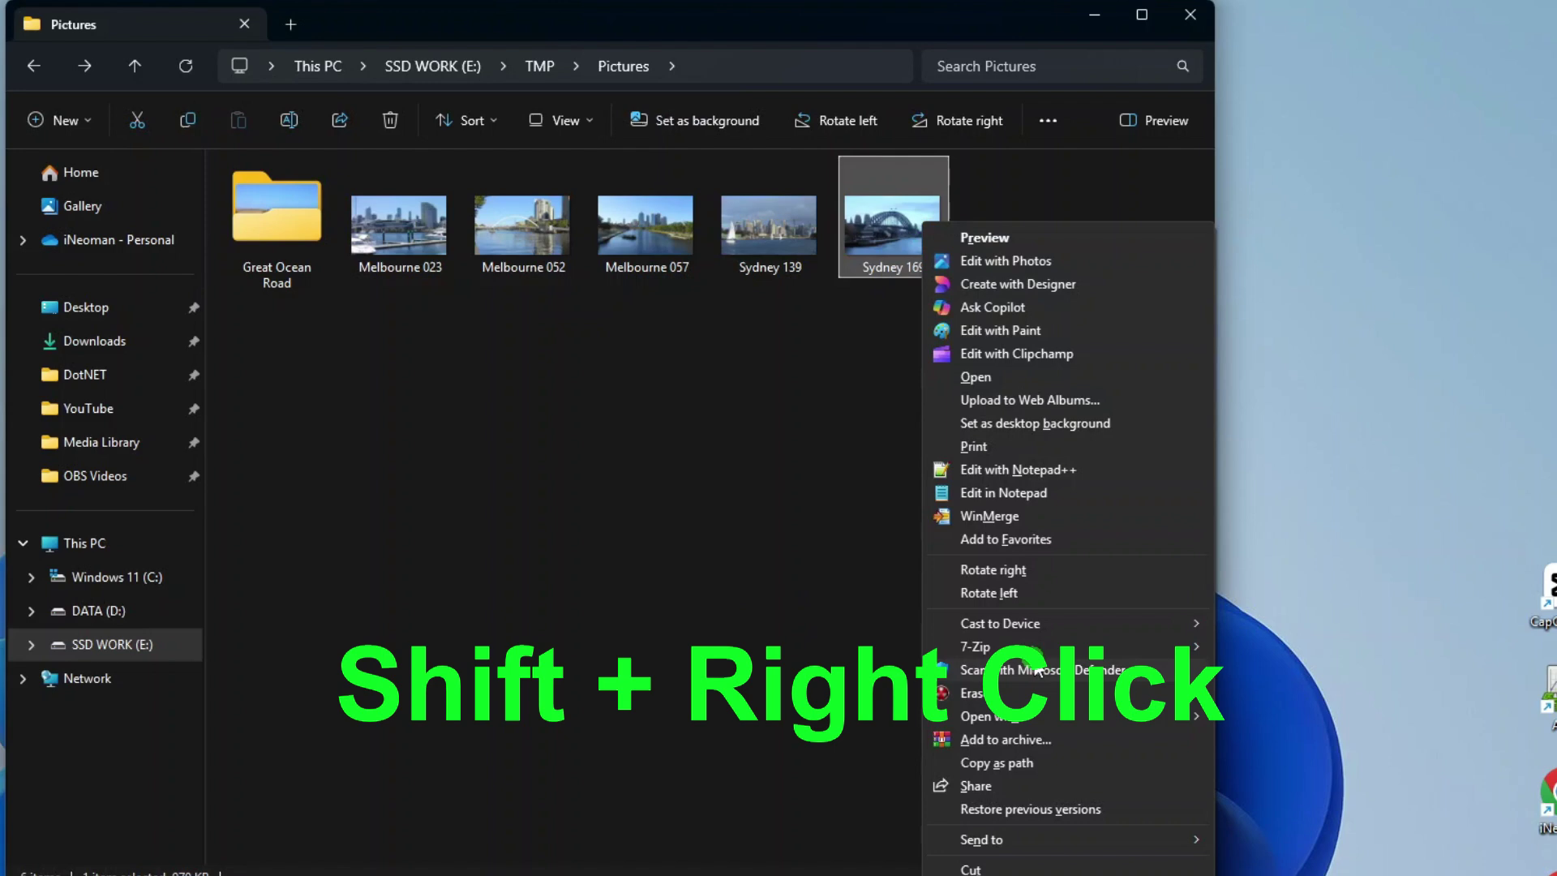
{"action": "left_click", "coordinate": [863, 601]}
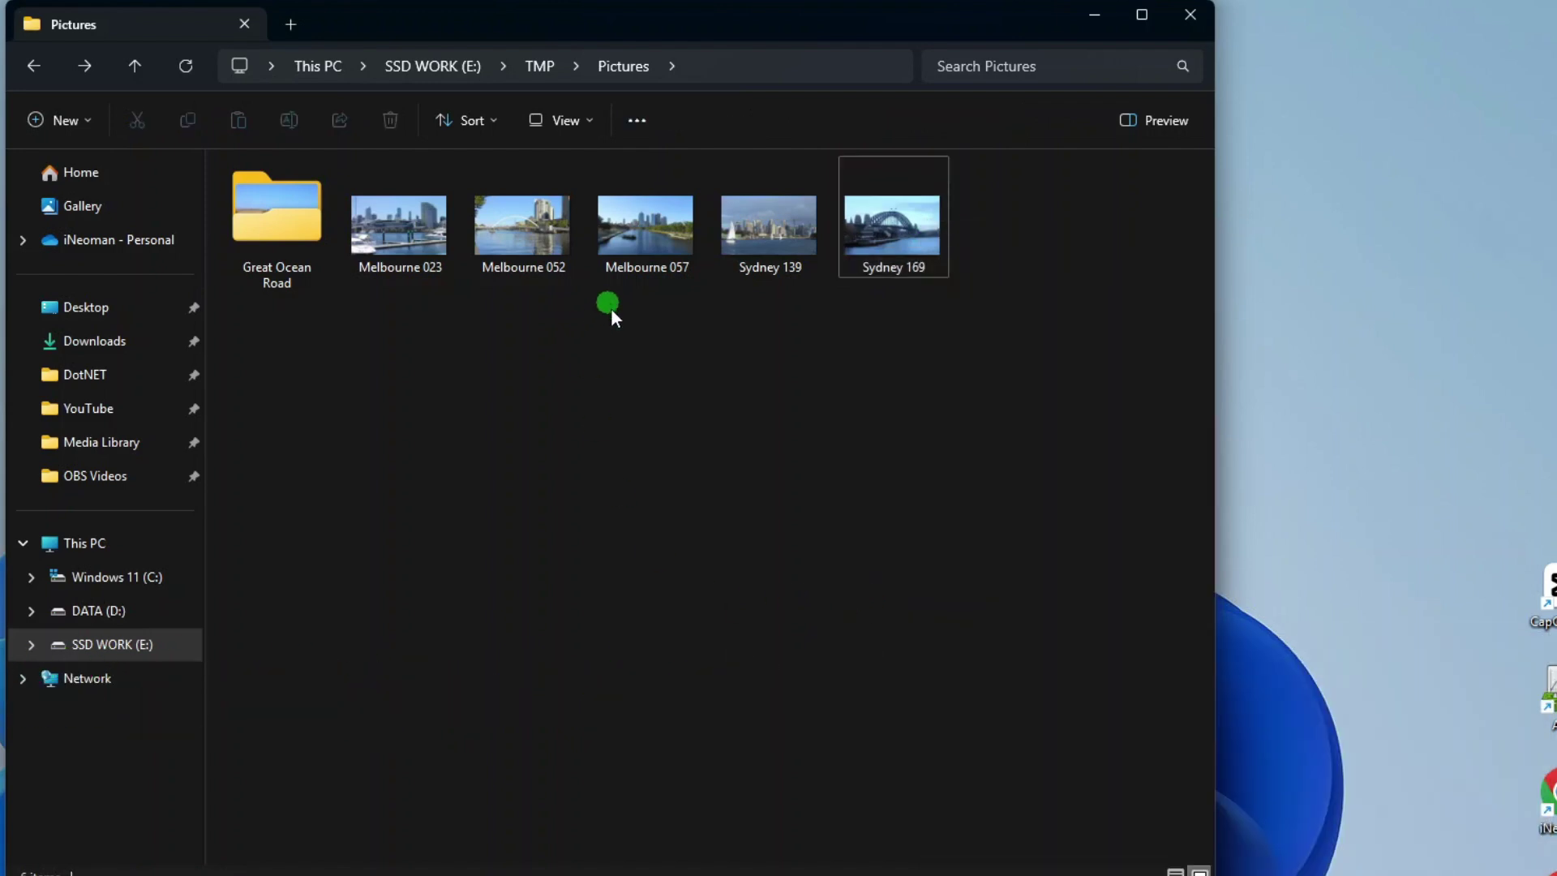
Step: Try selecting the two photos, then peek into the Great Ocean Road folder and its context menu
{"action": "left_click_drag", "start_coordinate": [610, 308], "coordinate": [771, 243]}
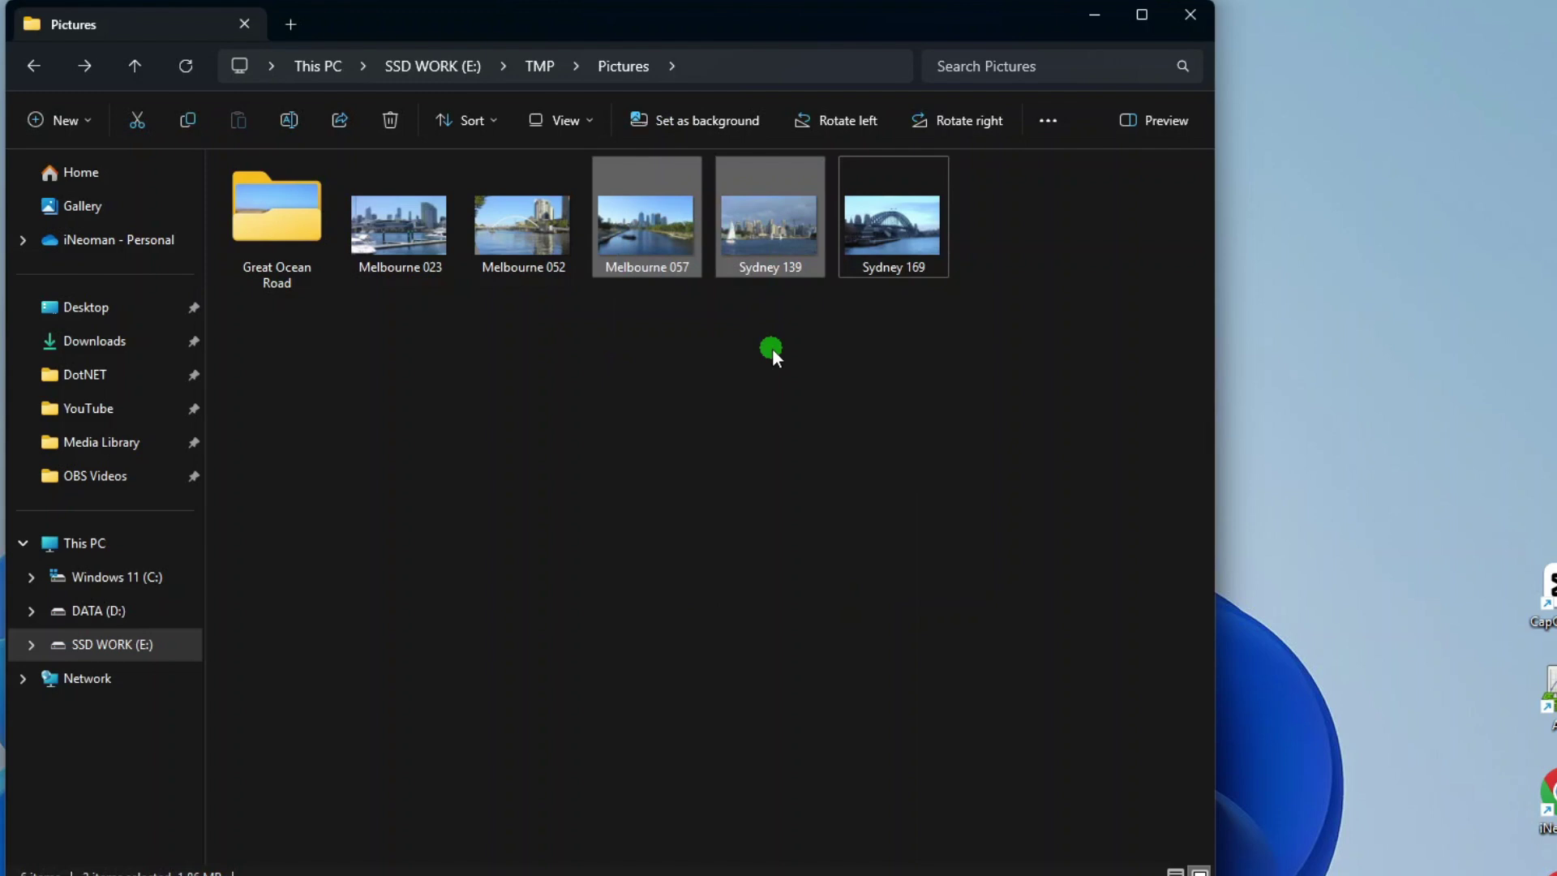
{"action": "right_click", "coordinate": [767, 229], "text": "shift"}
{"action": "mouse_move", "coordinate": [850, 609]}
{"action": "left_click", "coordinate": [709, 504]}
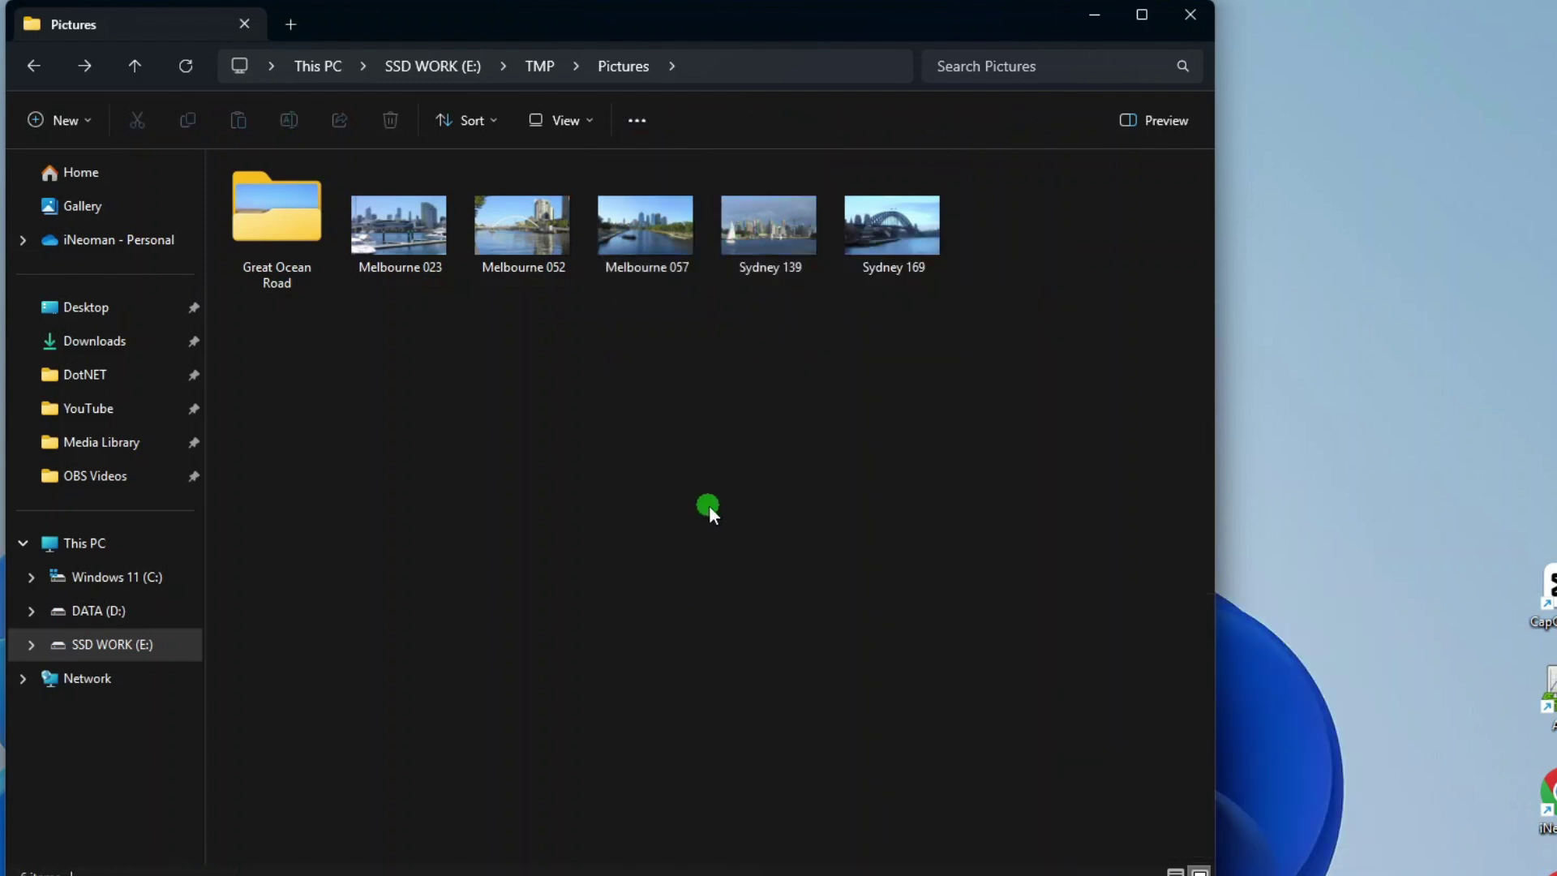
{"action": "double_click", "coordinate": [270, 220]}
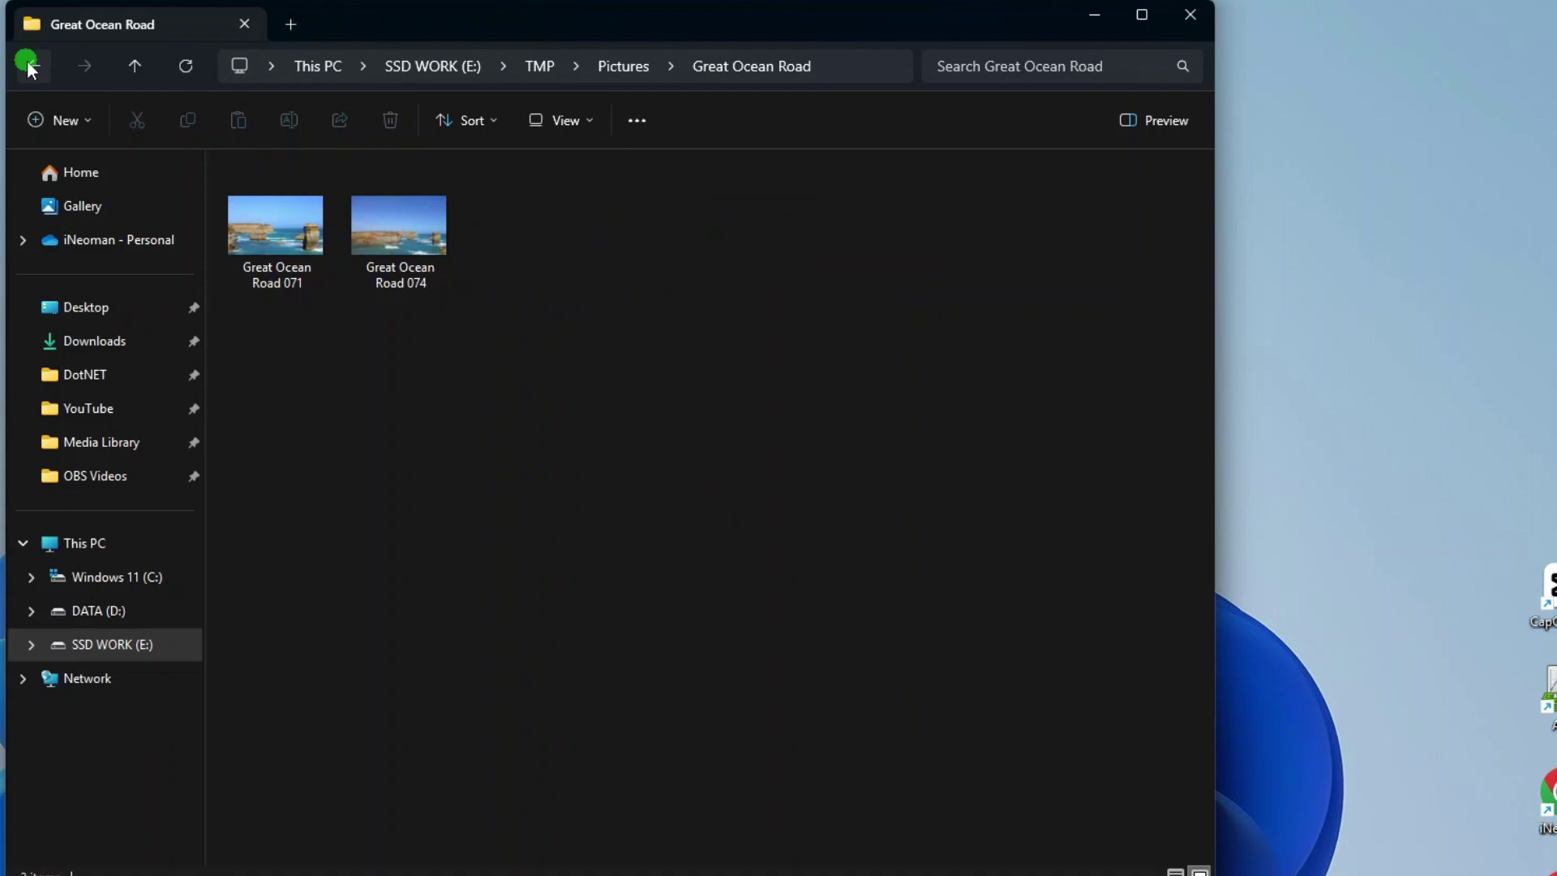
{"action": "left_click", "coordinate": [29, 62]}
{"action": "right_click", "coordinate": [267, 206], "text": "shift"}
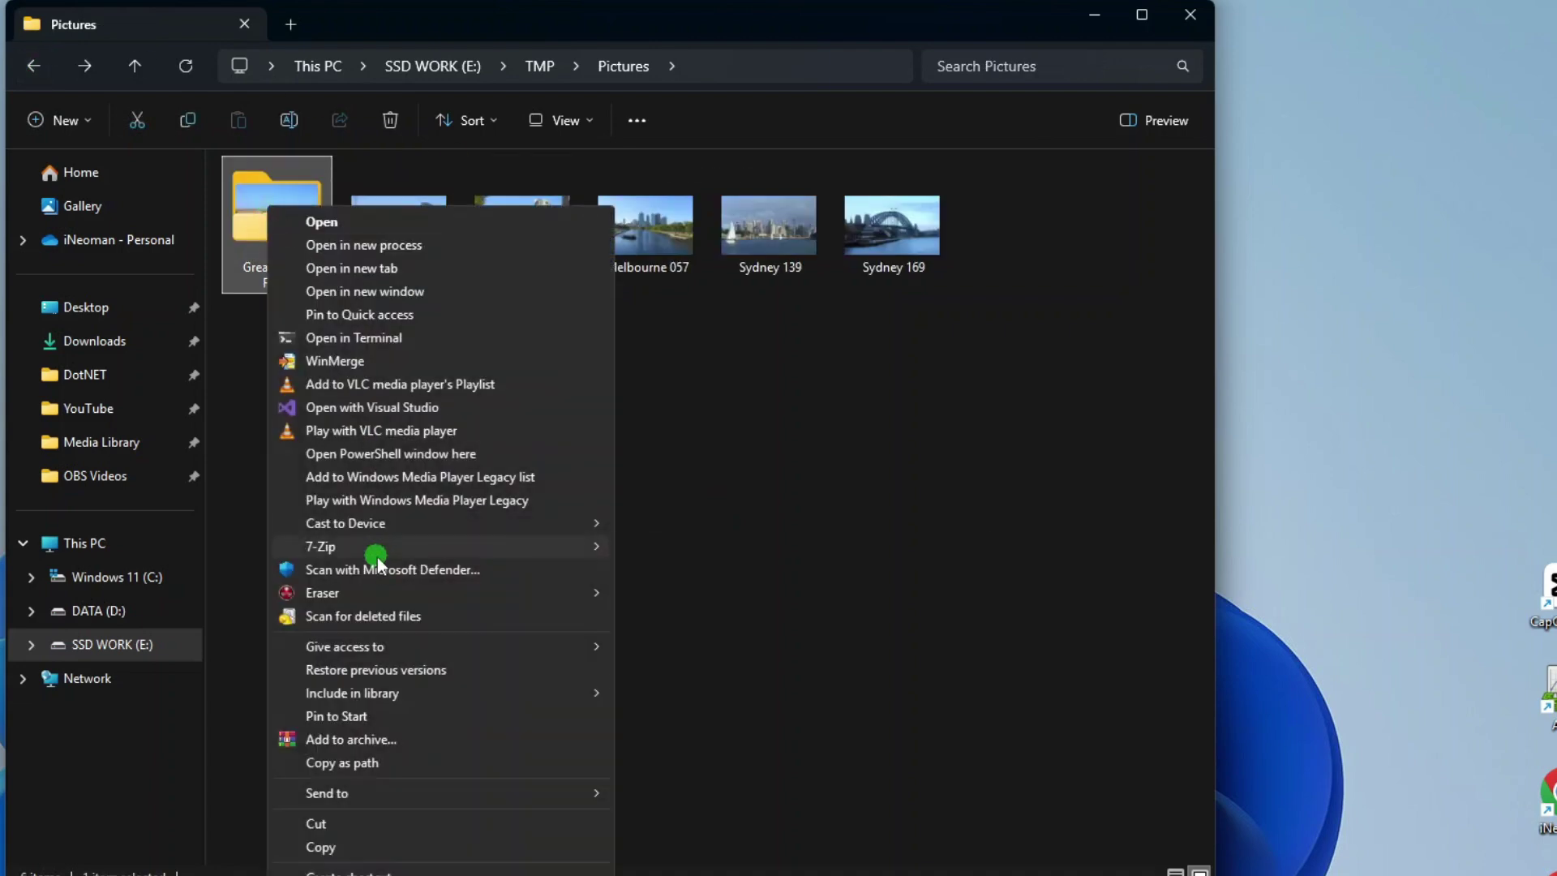
{"action": "left_click", "coordinate": [769, 420]}
Step: Select Melbourne 057 and Sydney 139 and bring up their 7-Zip archive options
{"action": "left_click_drag", "start_coordinate": [628, 341], "coordinate": [772, 229]}
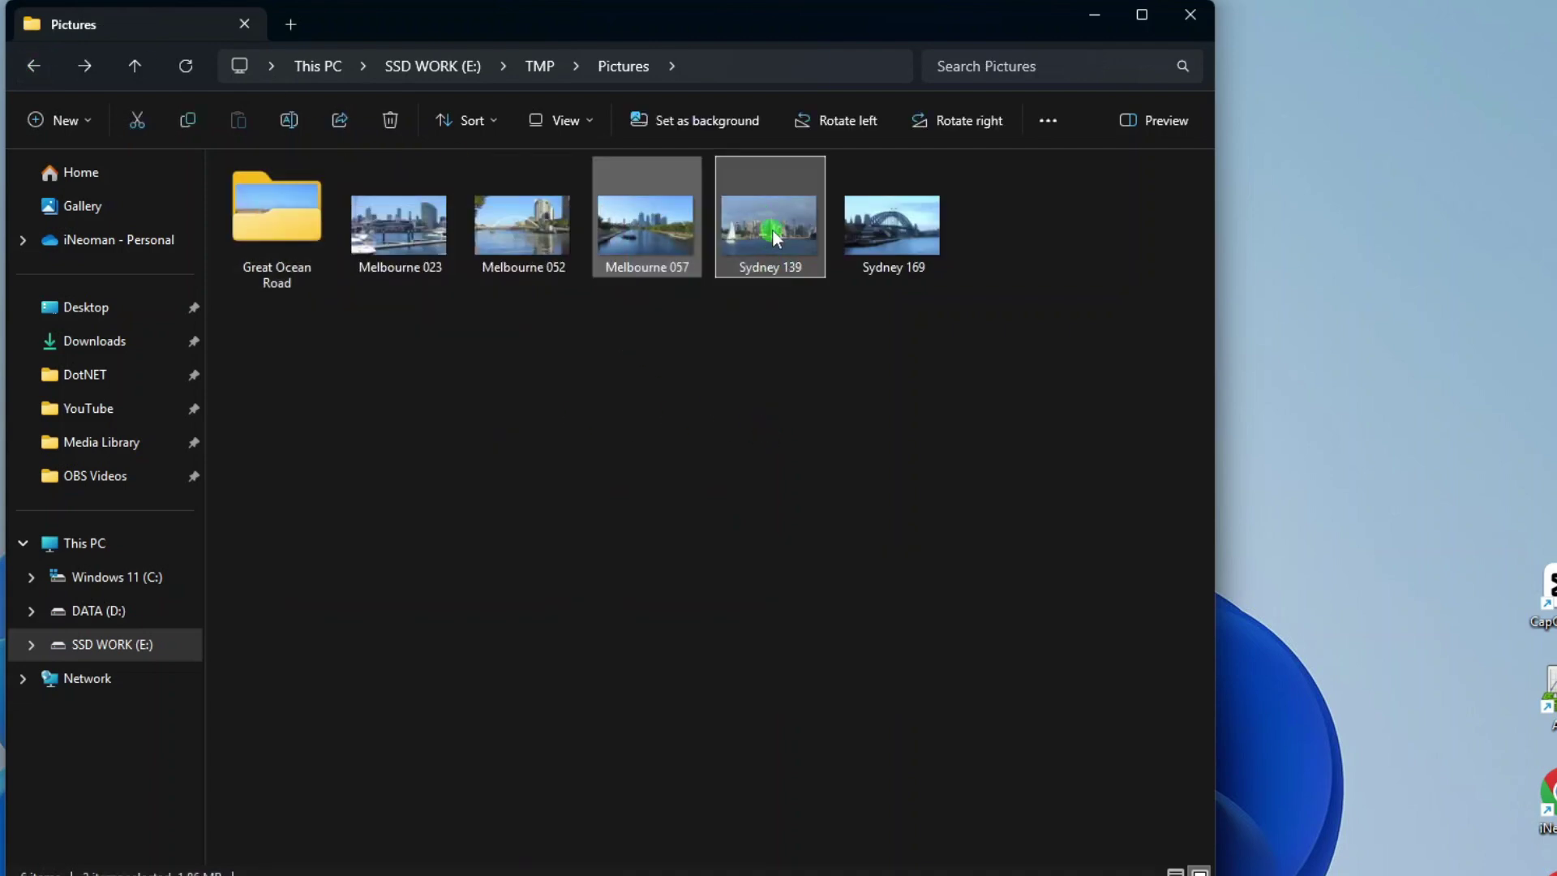
{"action": "right_click", "coordinate": [775, 230], "text": "shift"}
{"action": "mouse_move", "coordinate": [874, 596]}
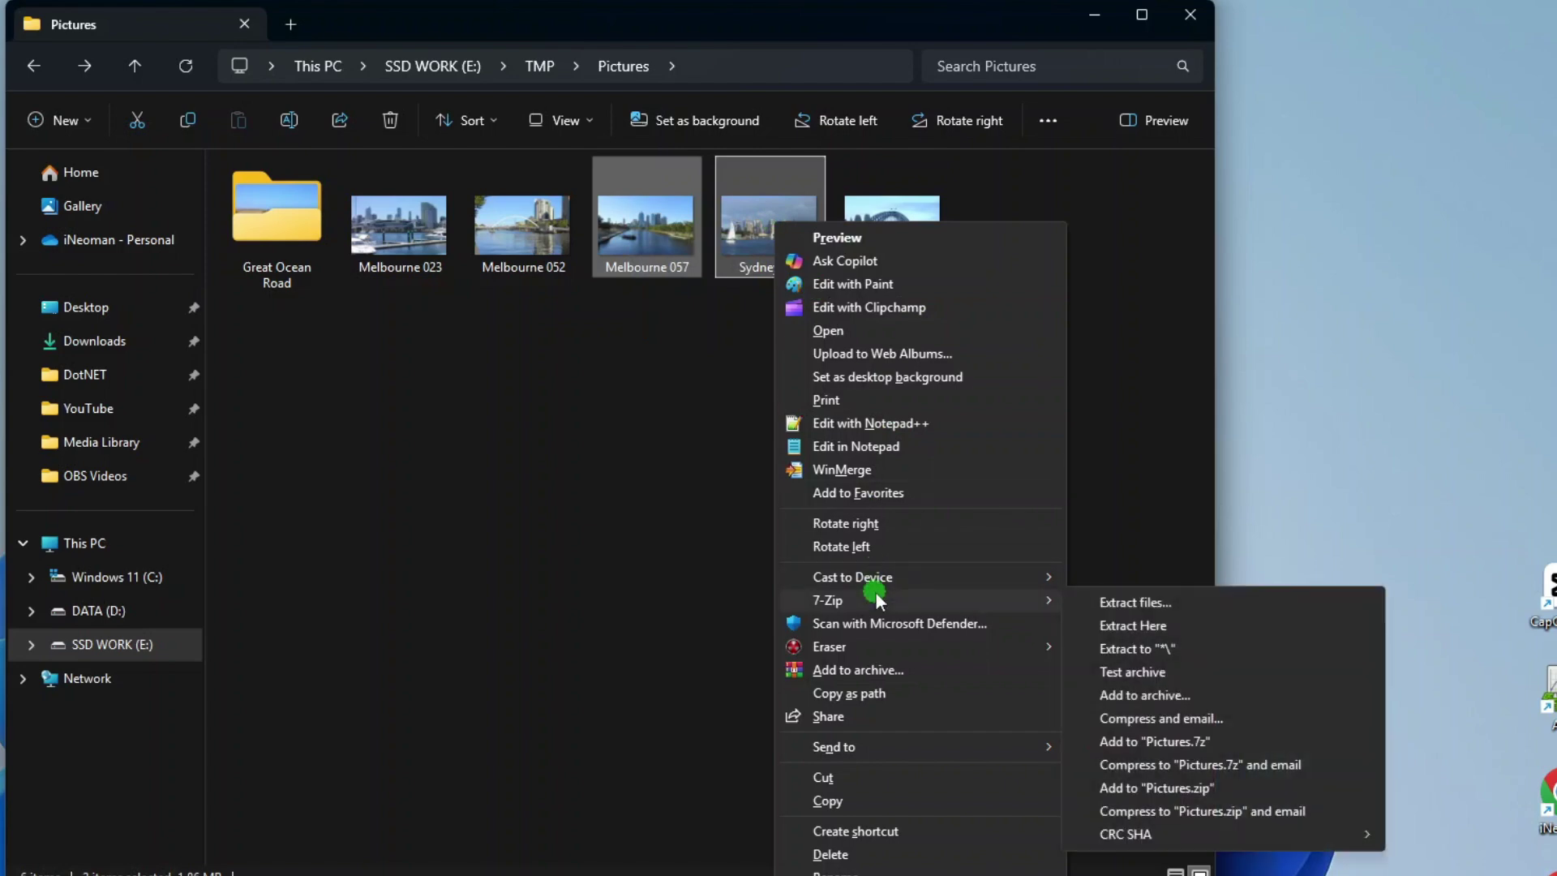
Step: Add the two photos to a new archive named Forbidden, keeping the 7z format
{"action": "left_click", "coordinate": [1161, 693]}
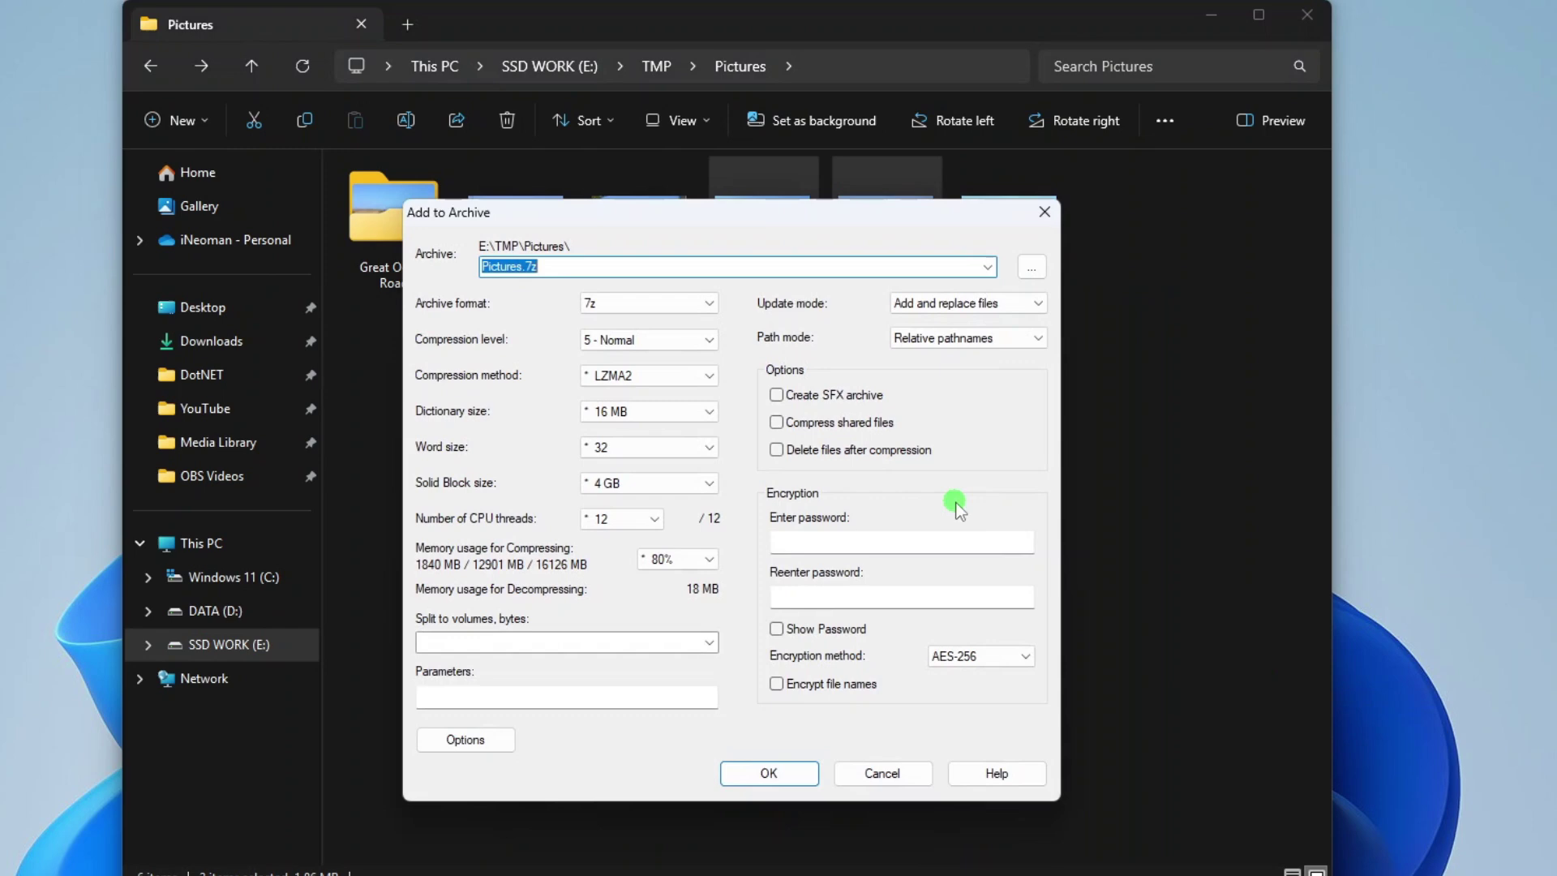
{"action": "type", "text": "Forbi"}
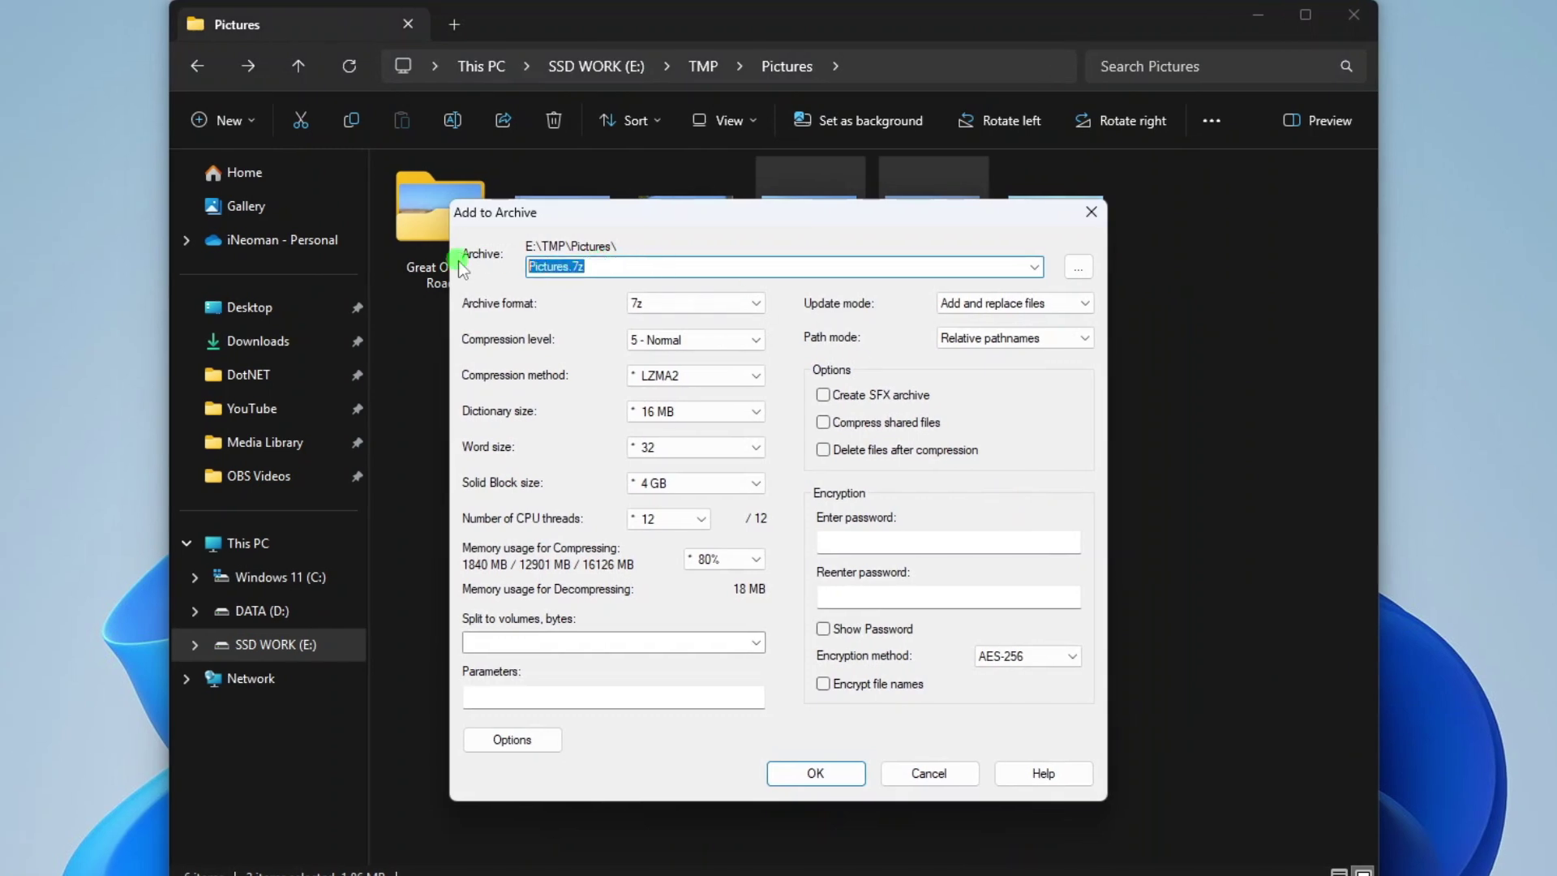
{"action": "type", "text": "dden"}
{"action": "left_click", "coordinate": [745, 301]}
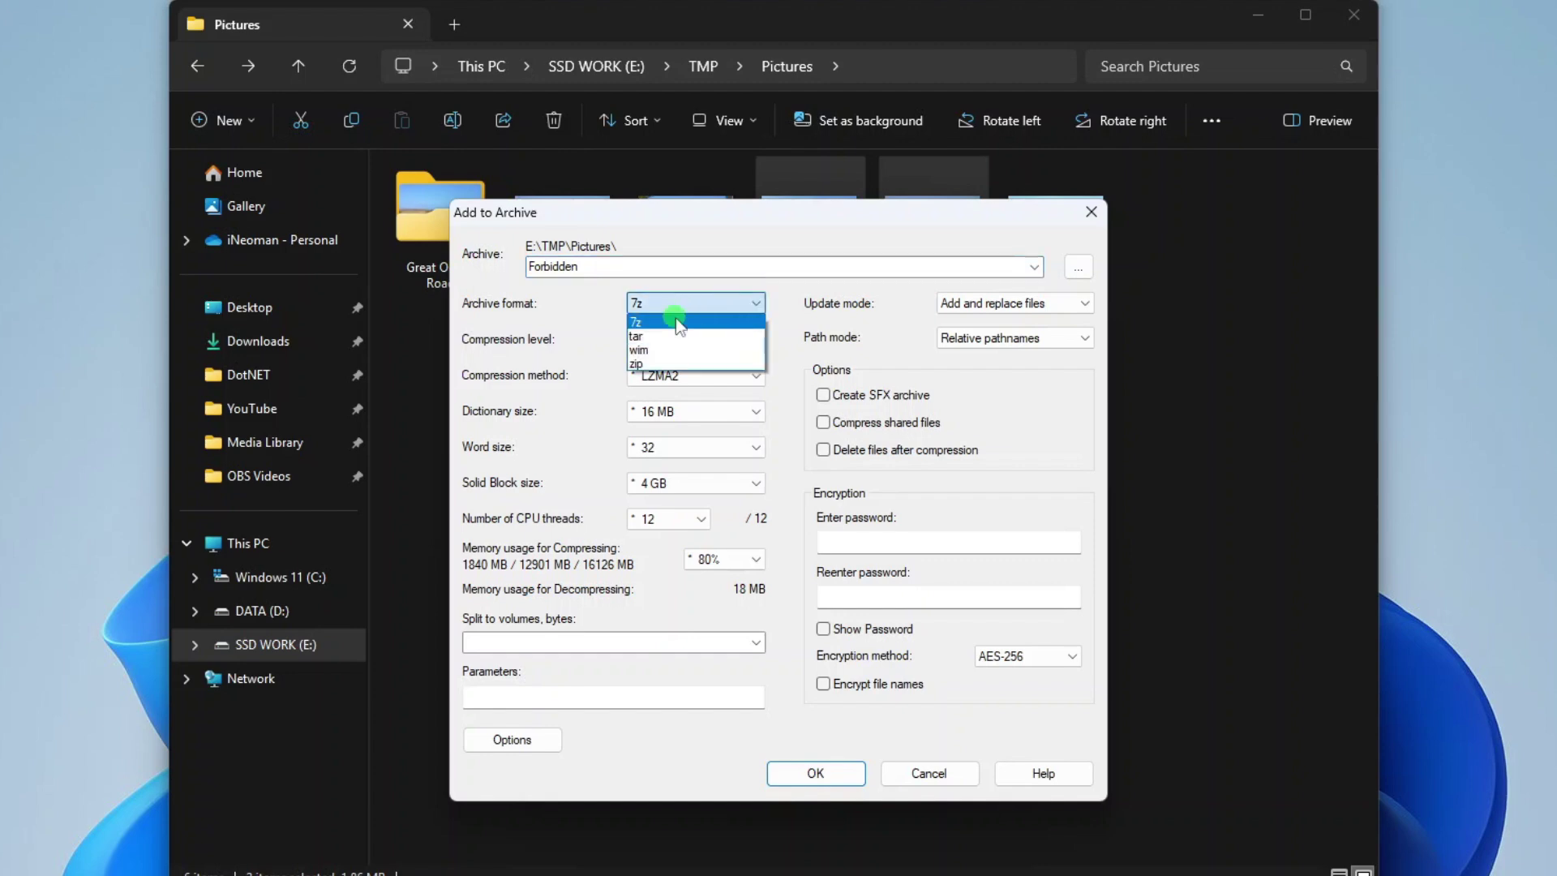
{"action": "left_click", "coordinate": [678, 310]}
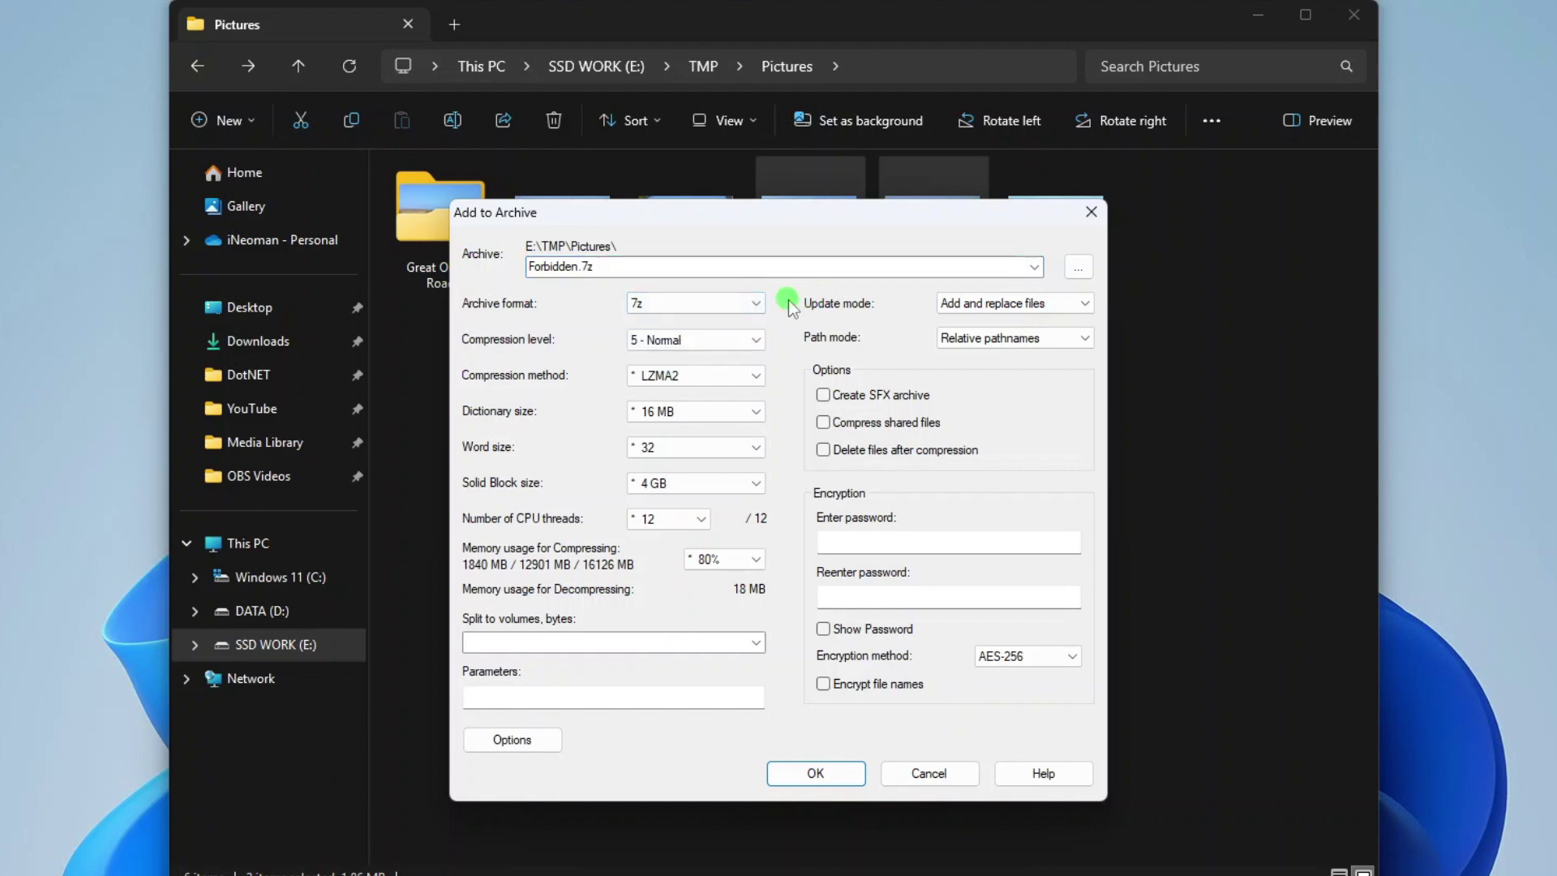
Step: Enter the archive password twice and enable Encrypt file names and Delete files after compression
{"action": "left_click", "coordinate": [868, 543]}
{"action": "type", "text": "*********"}
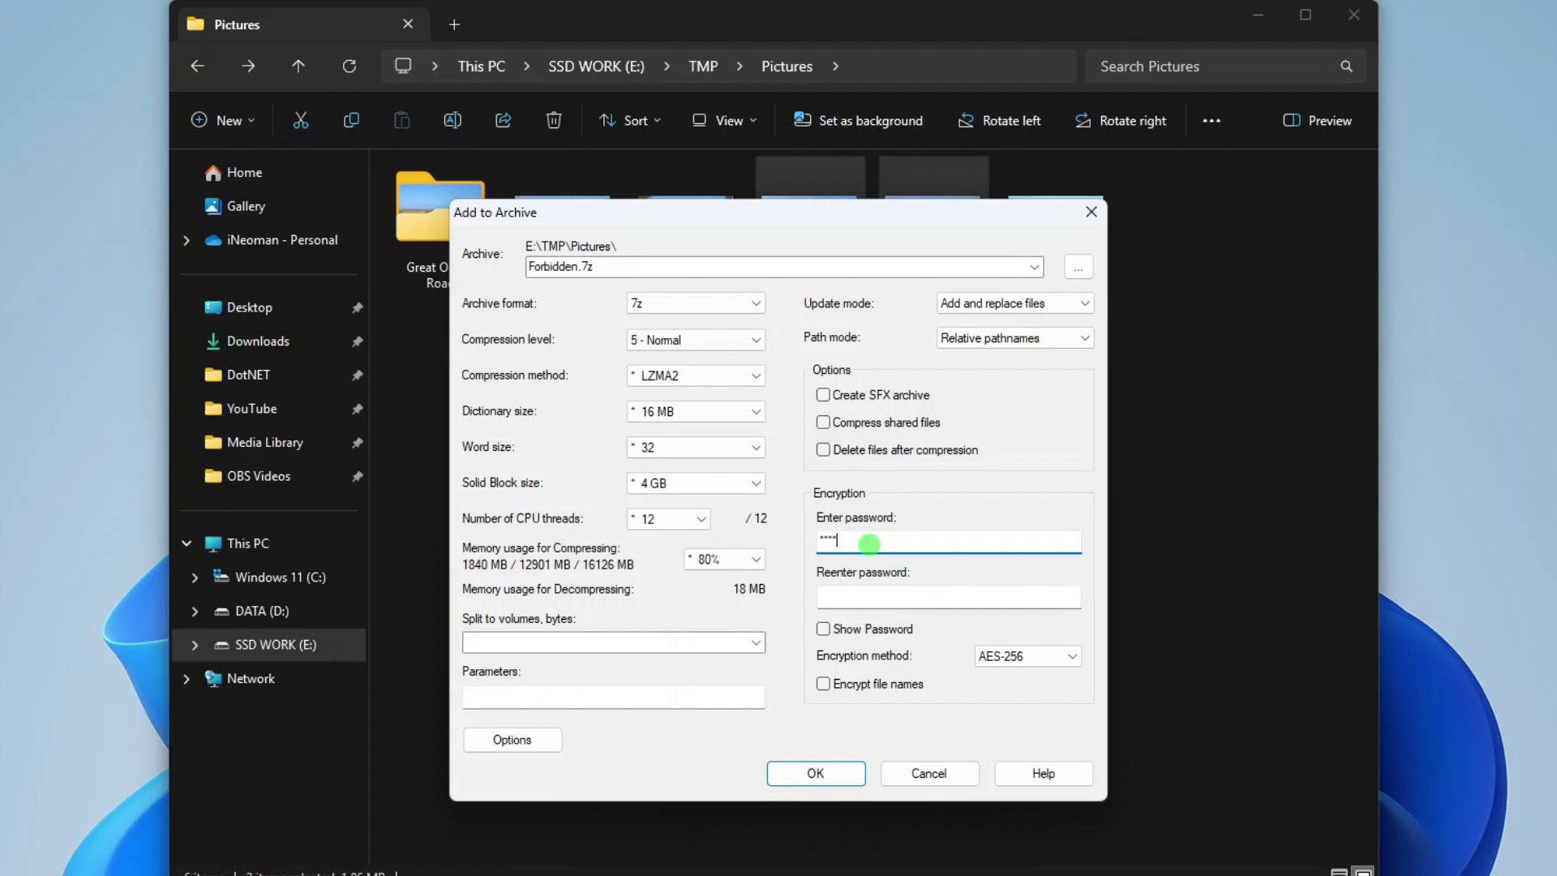
{"action": "key", "text": "Tab"}
{"action": "type", "text": "*********"}
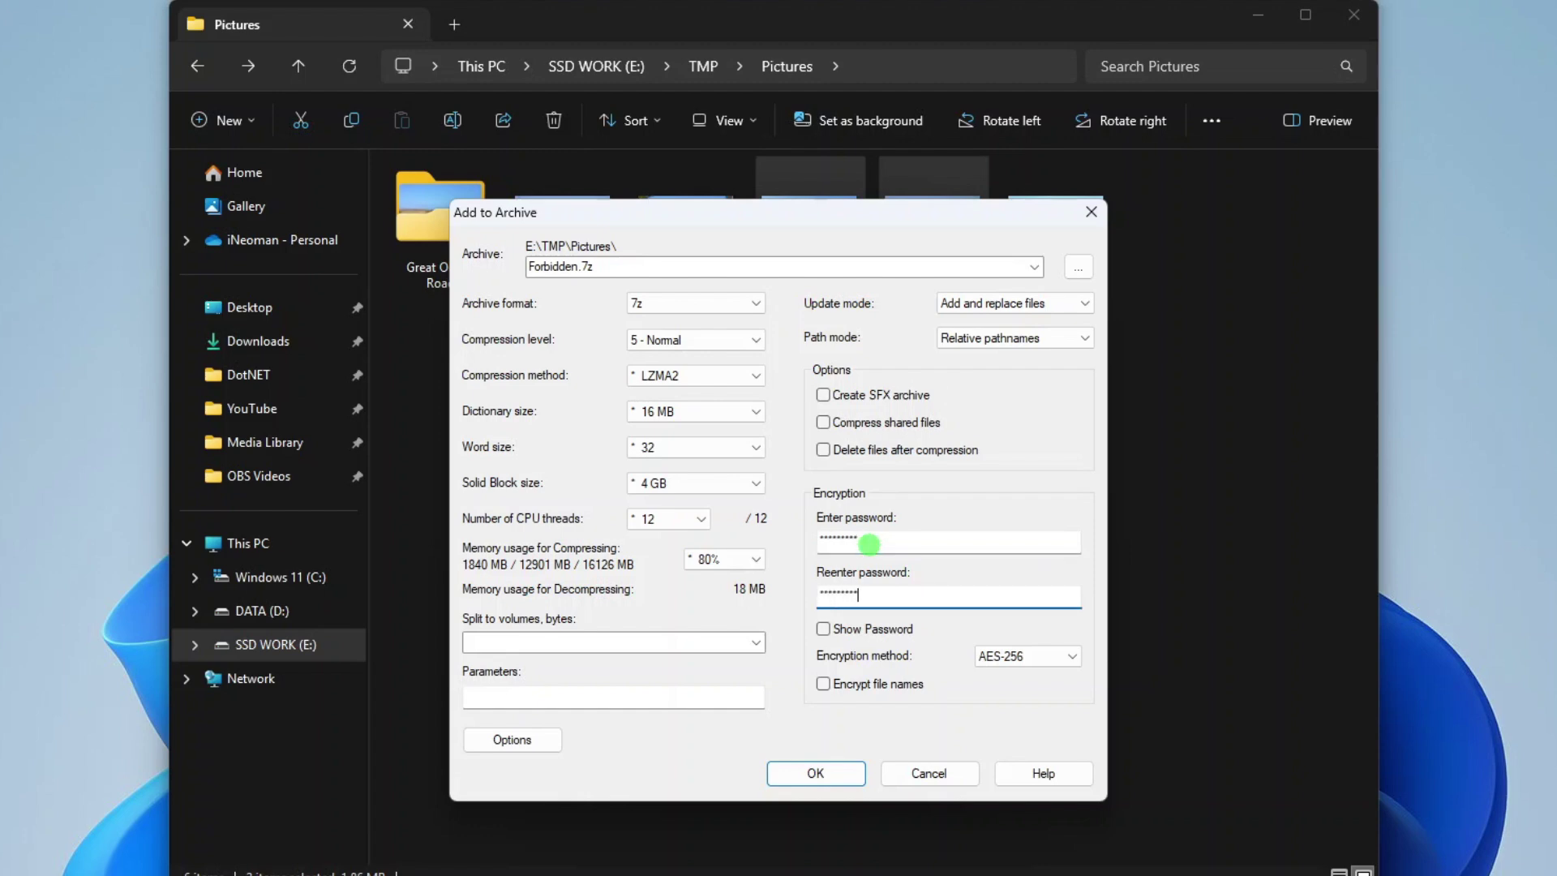
{"action": "left_click", "coordinate": [861, 685]}
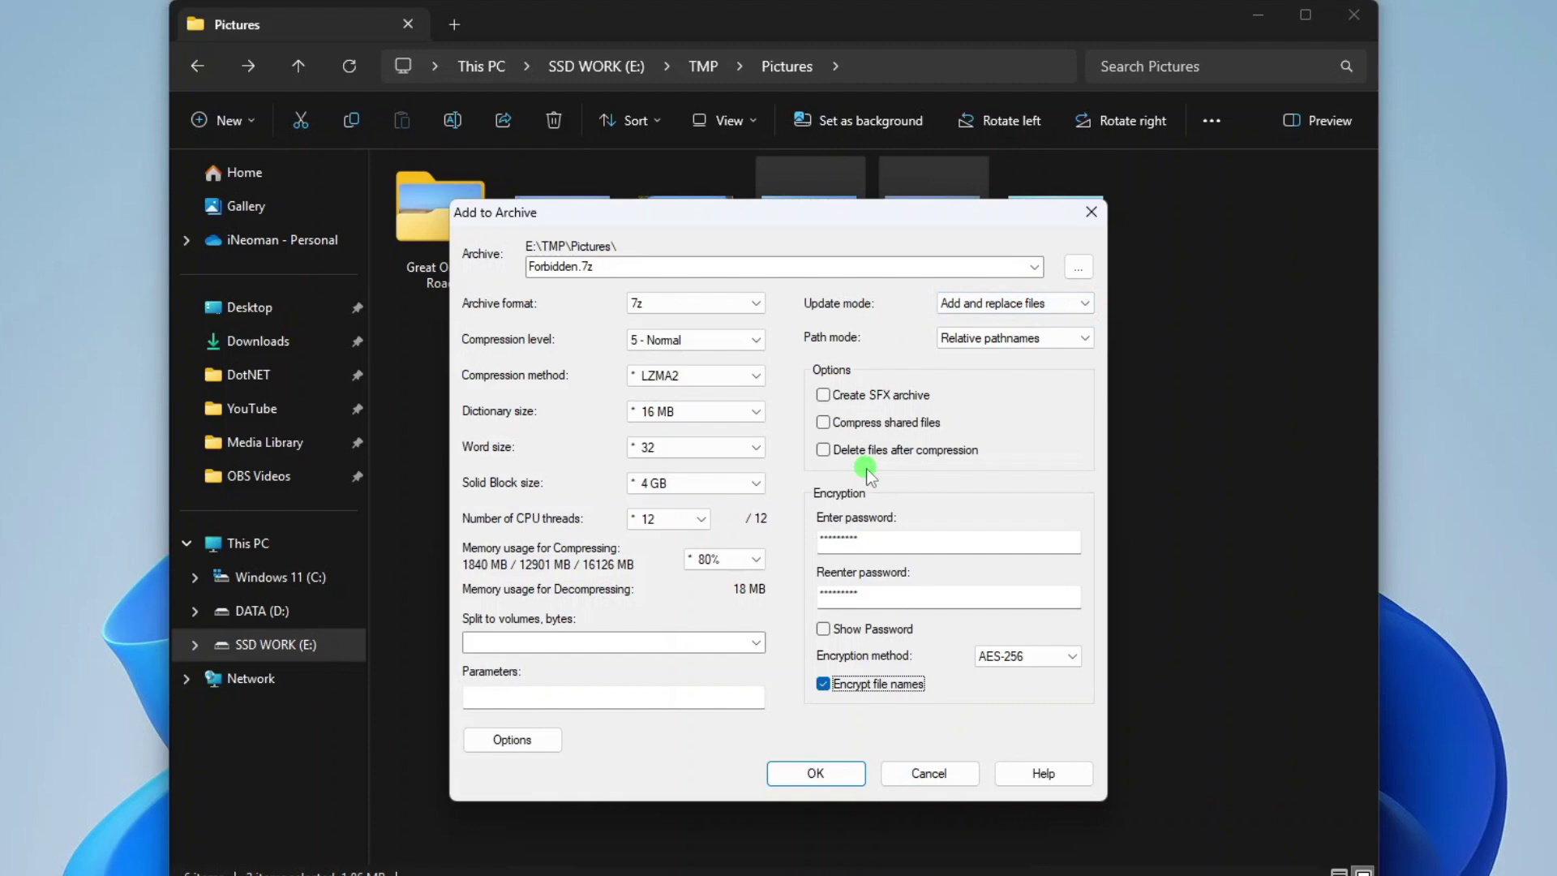
{"action": "left_click", "coordinate": [836, 451]}
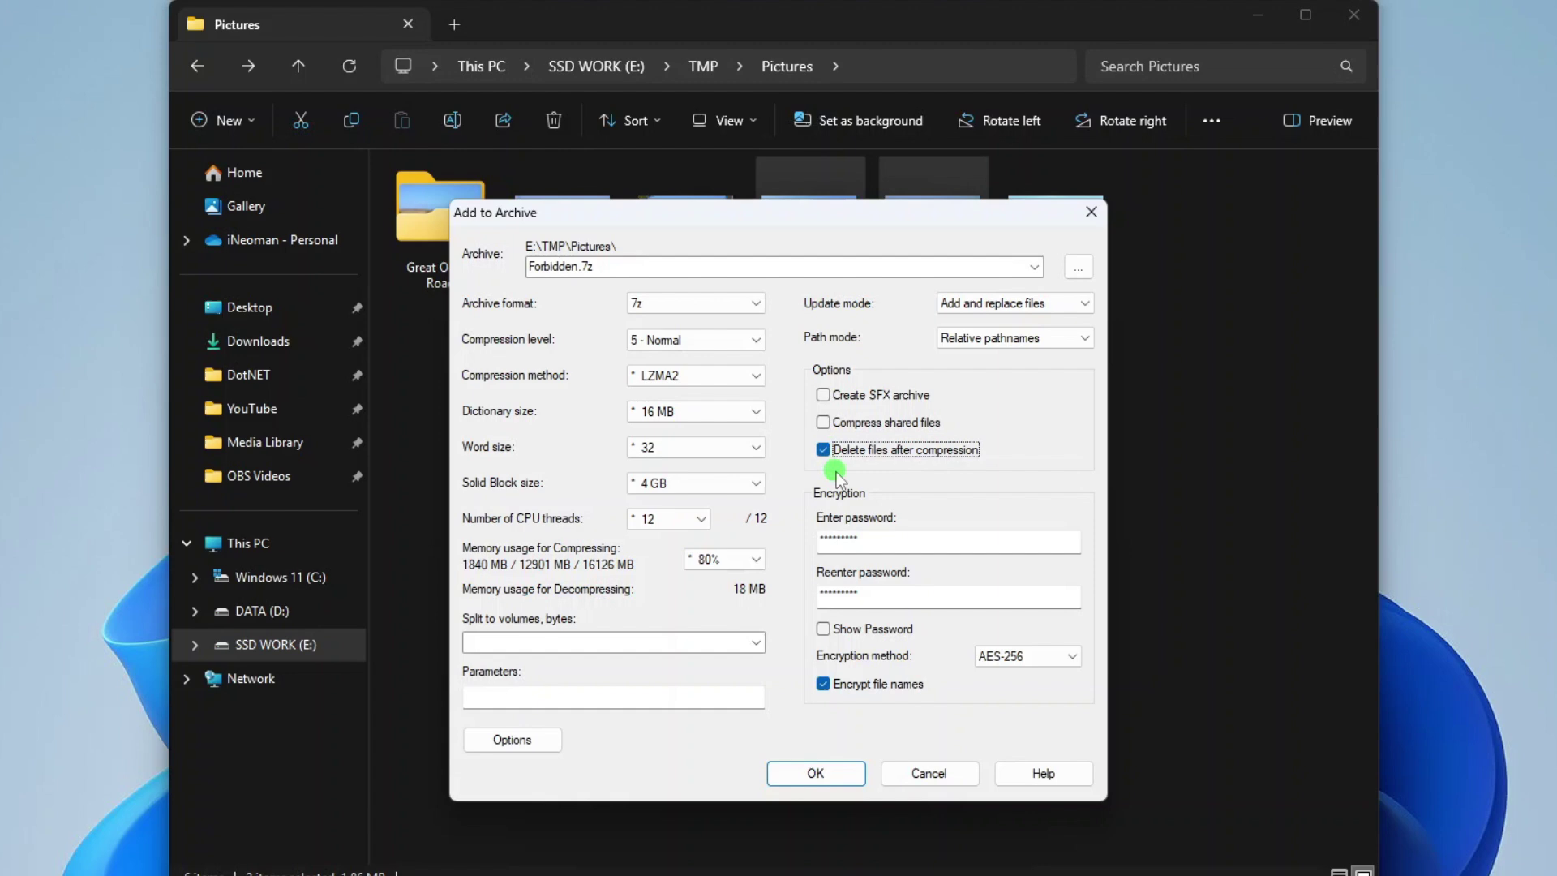
Step: Create the encrypted Forbidden.7z and reopen it from Pictures with its password
{"action": "left_click", "coordinate": [825, 772]}
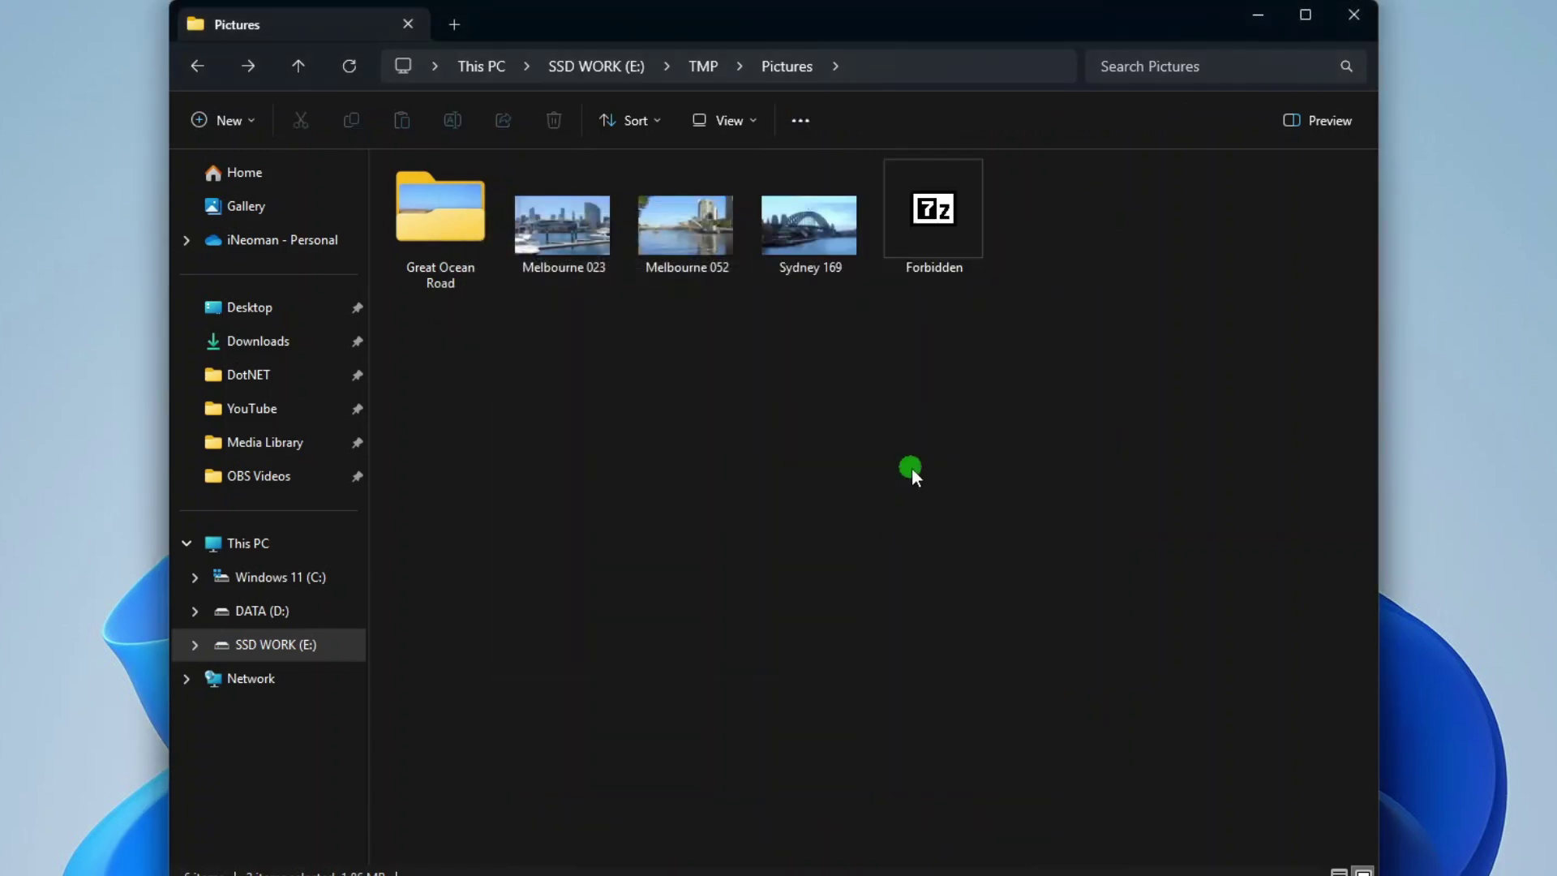
{"action": "double_click", "coordinate": [947, 212]}
{"action": "type", "text": "*****"}
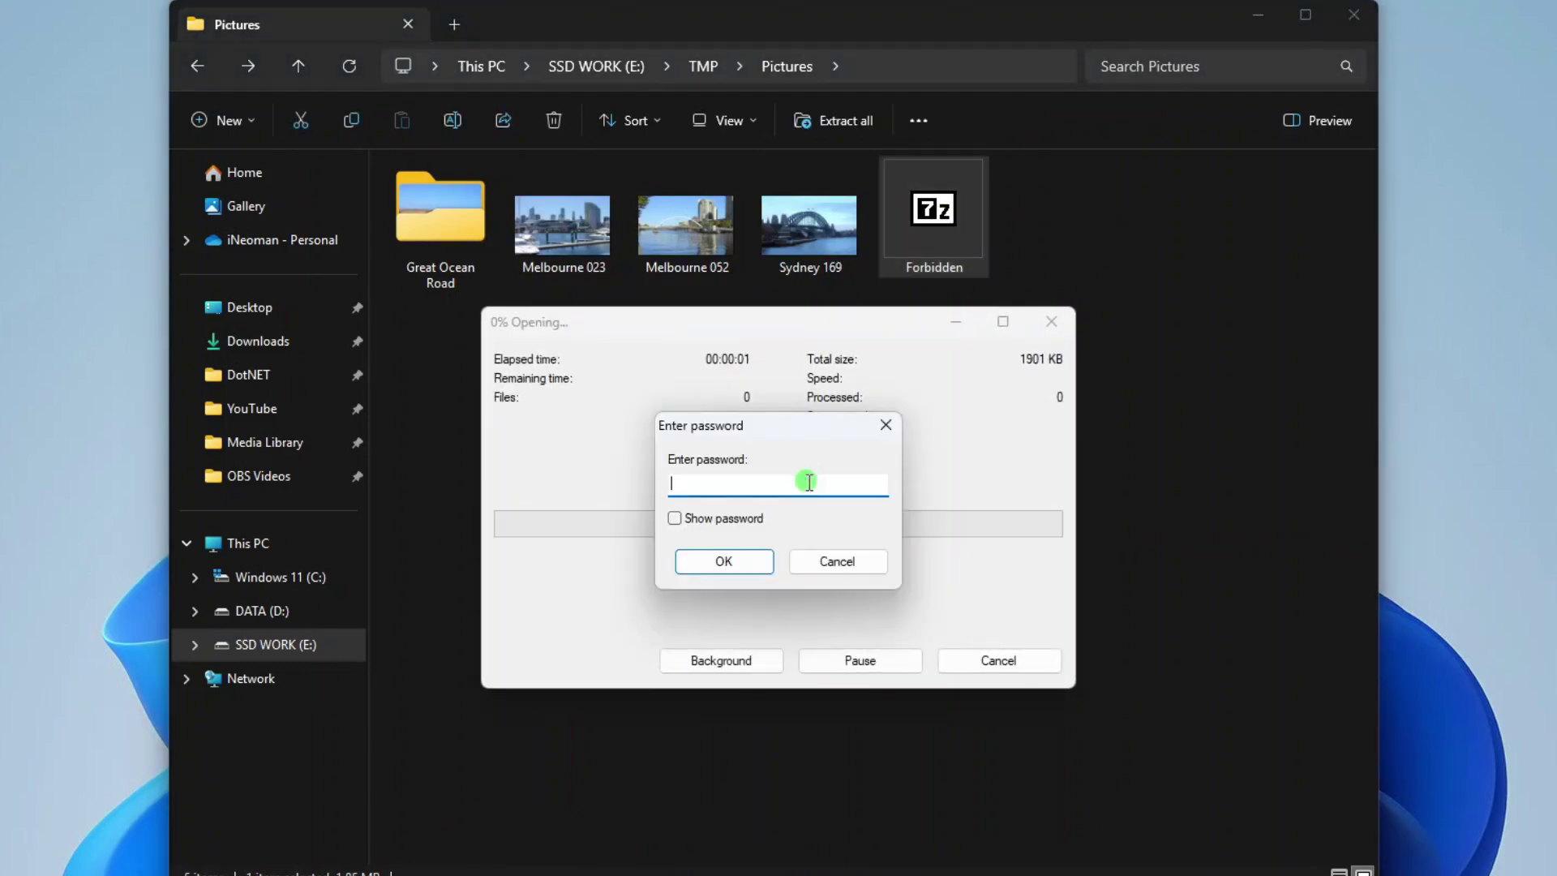
{"action": "type", "text": "****"}
{"action": "key", "text": "Return"}
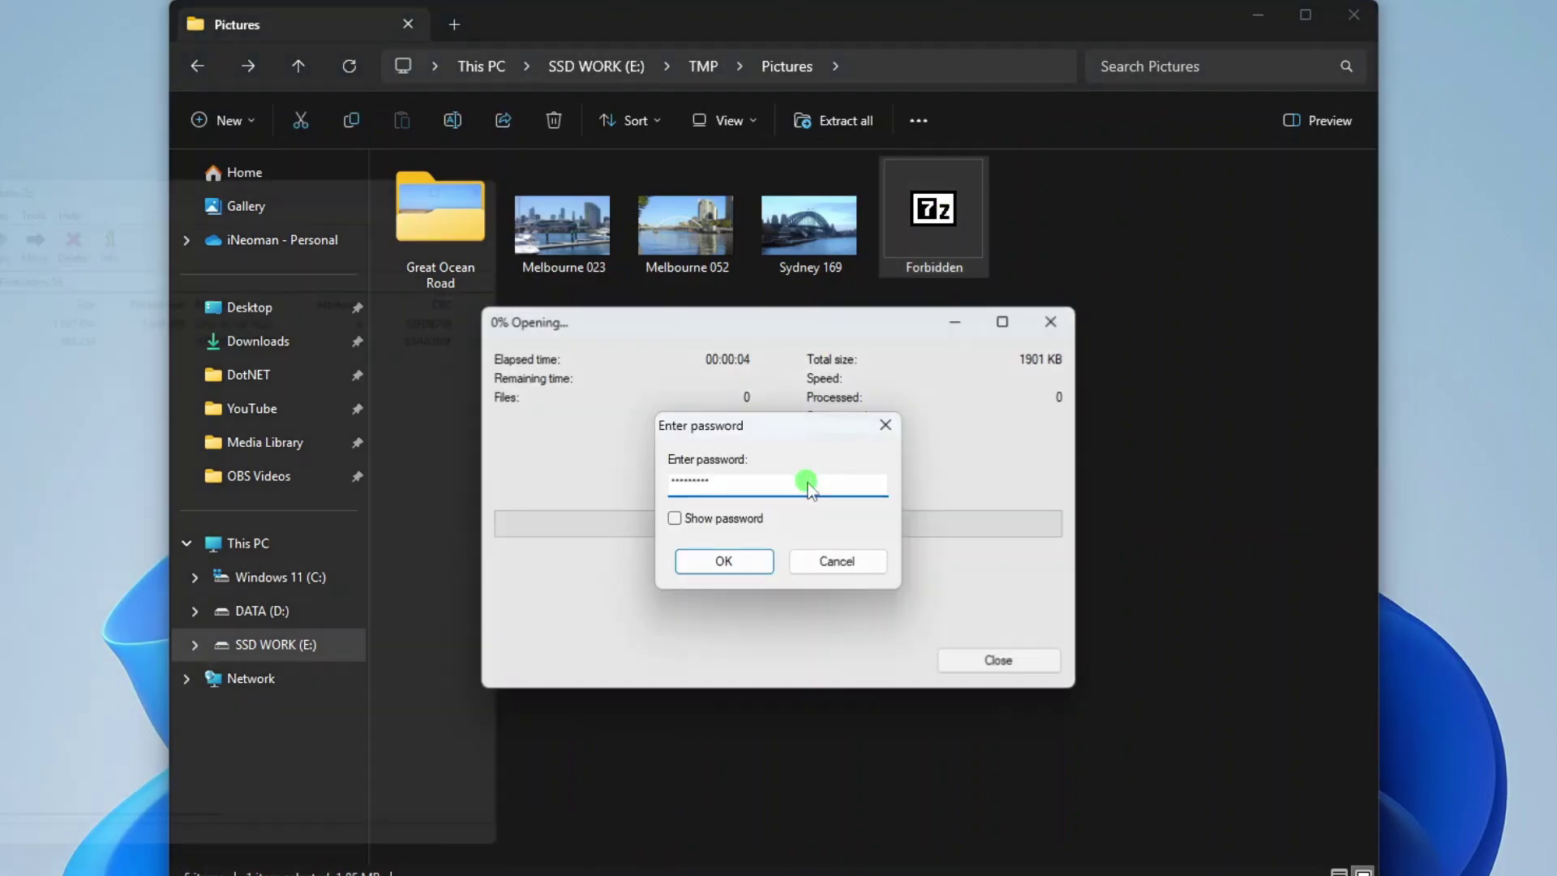
Step: Switch between the Pictures folder and the archive window, then close the Forbidden archive
{"action": "left_click", "coordinate": [1002, 480]}
{"action": "left_click", "coordinate": [357, 139]}
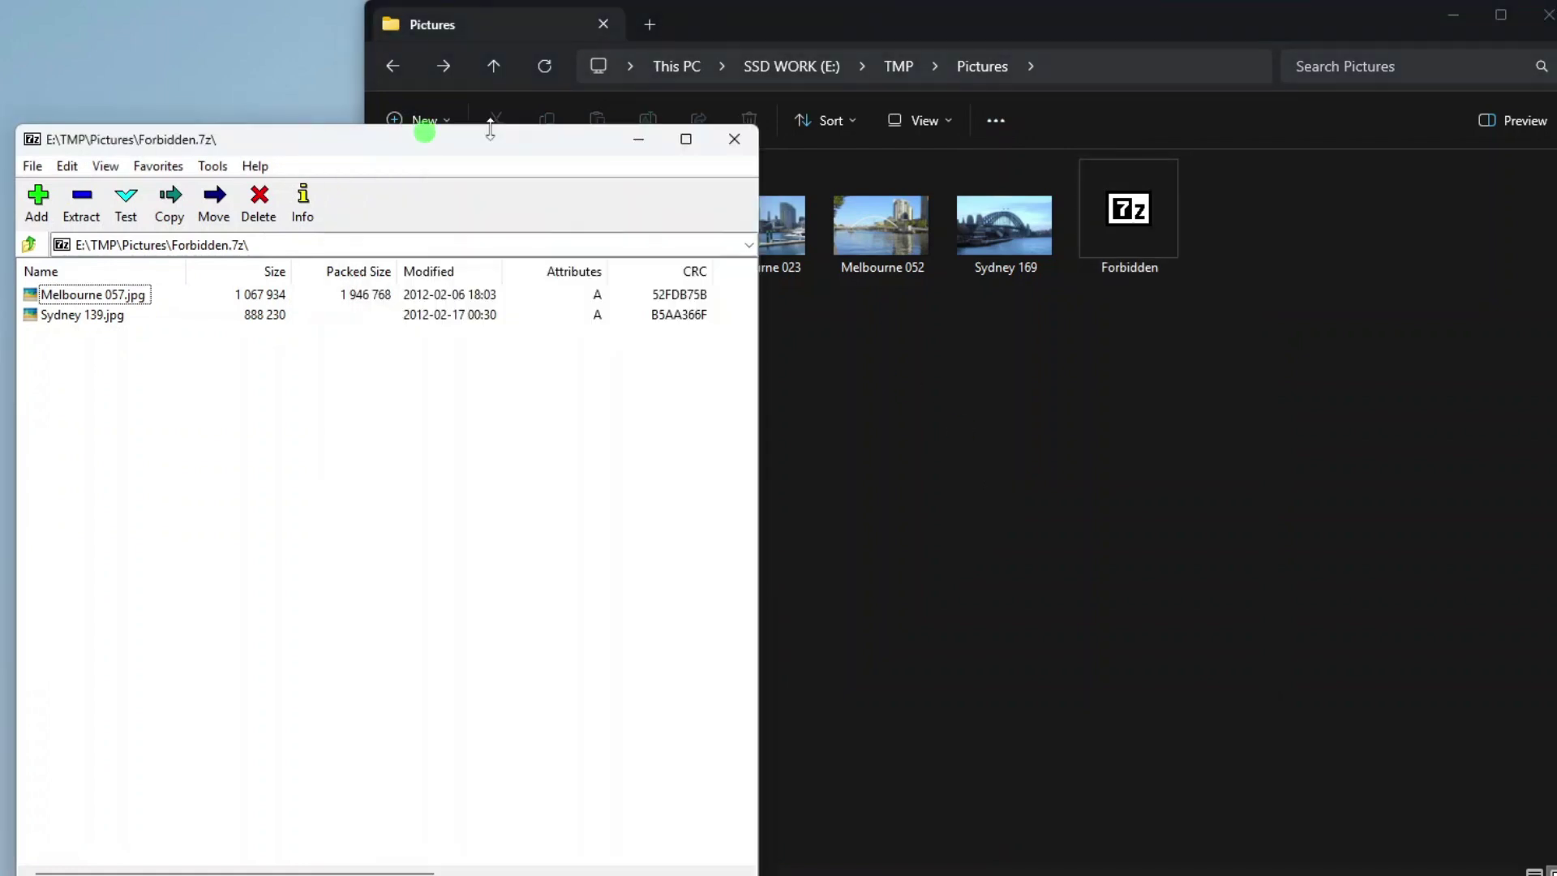
{"action": "left_click", "coordinate": [734, 139]}
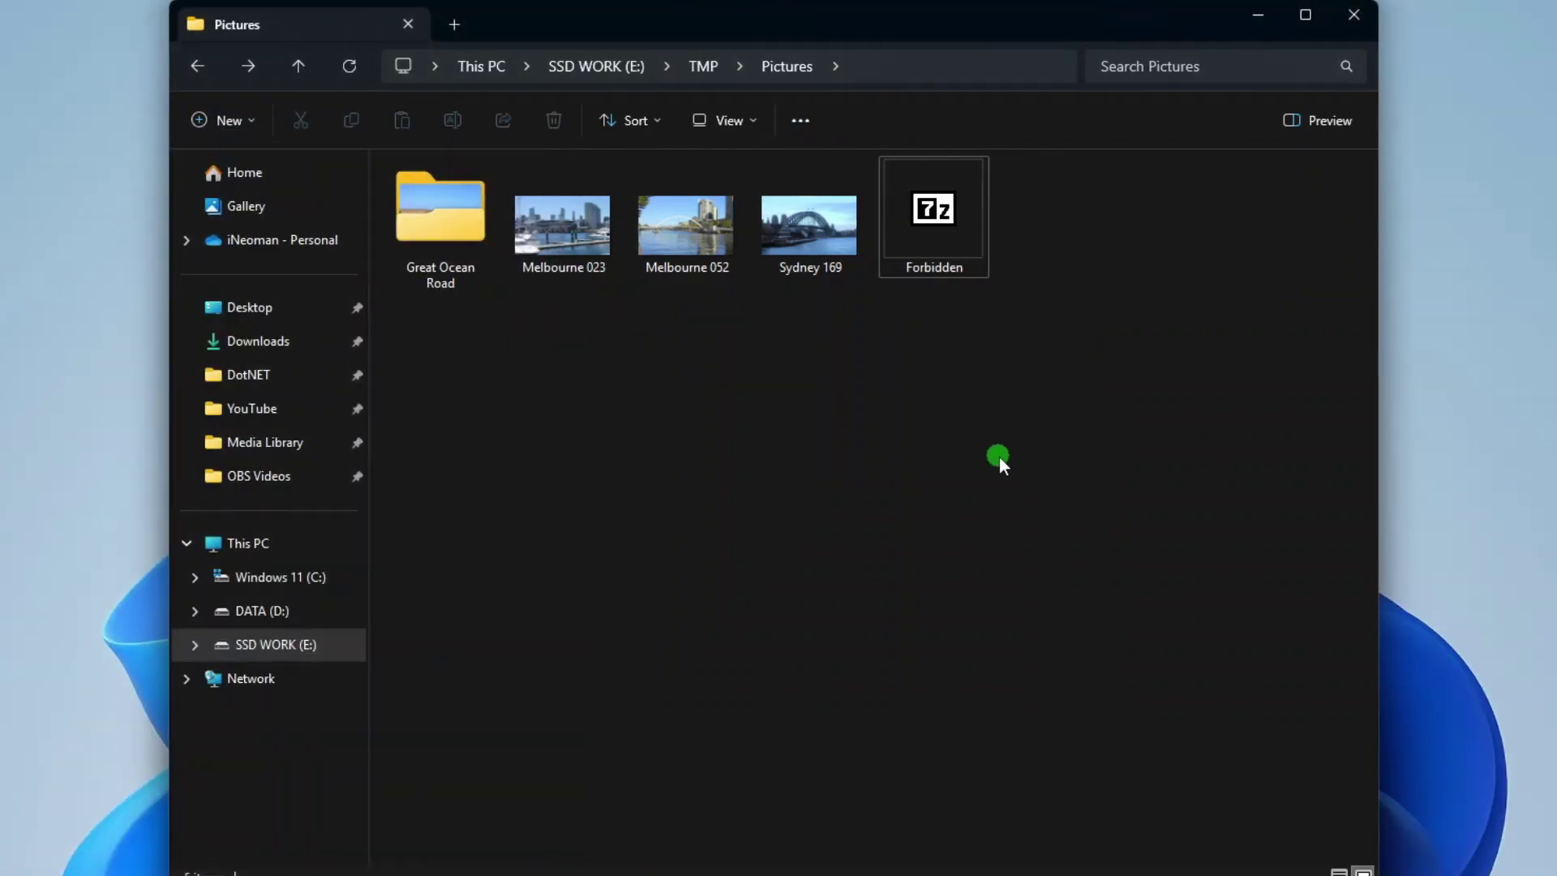
{"action": "right_click", "coordinate": [926, 223]}
{"action": "left_click", "coordinate": [1031, 409]}
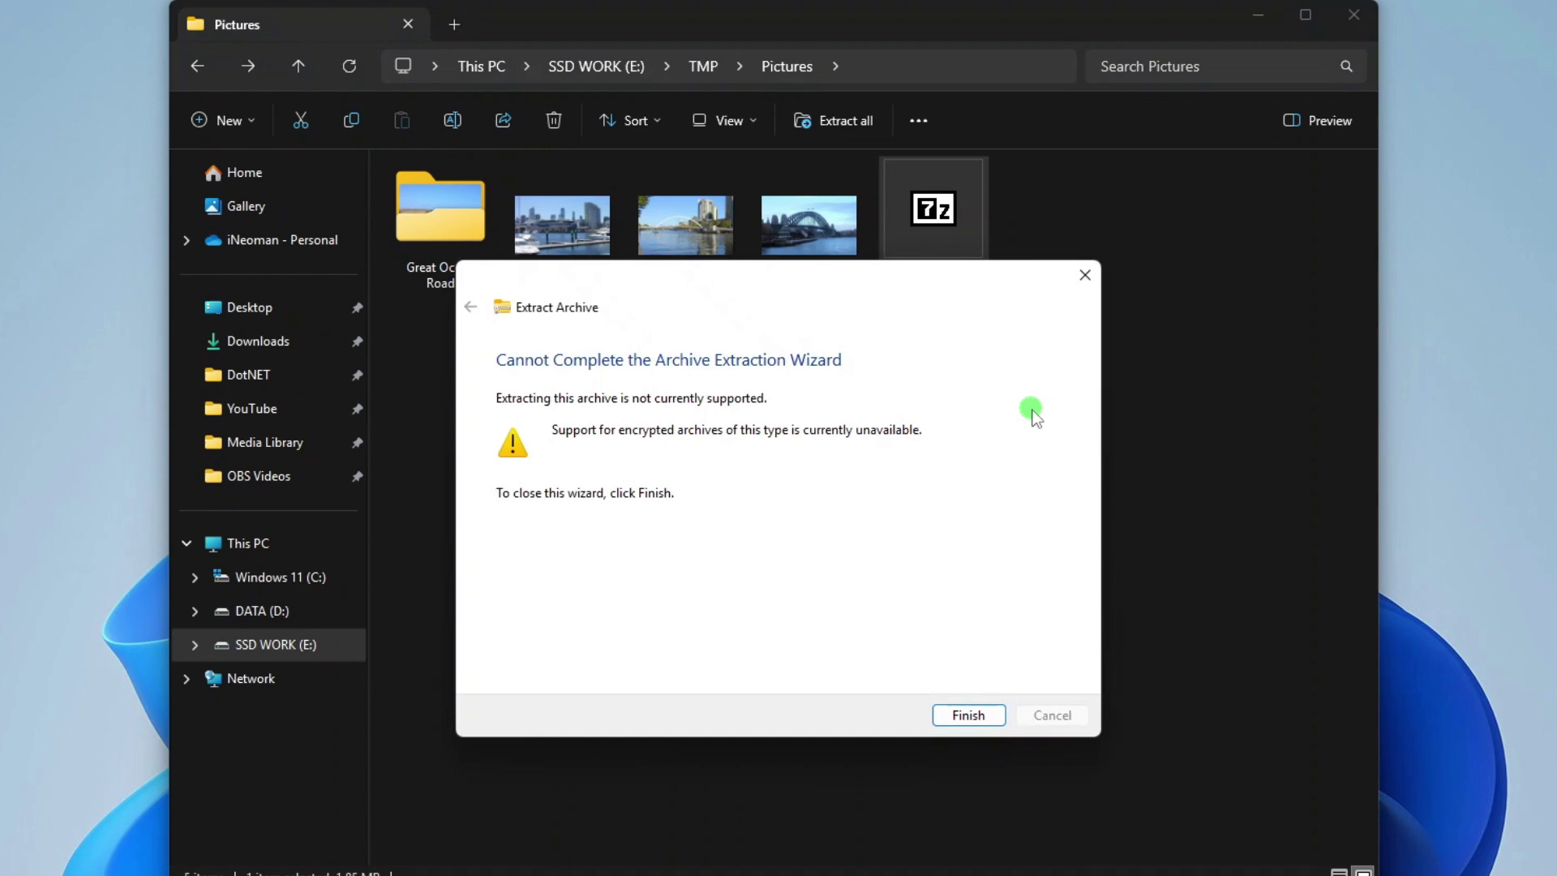
{"action": "left_click", "coordinate": [978, 715]}
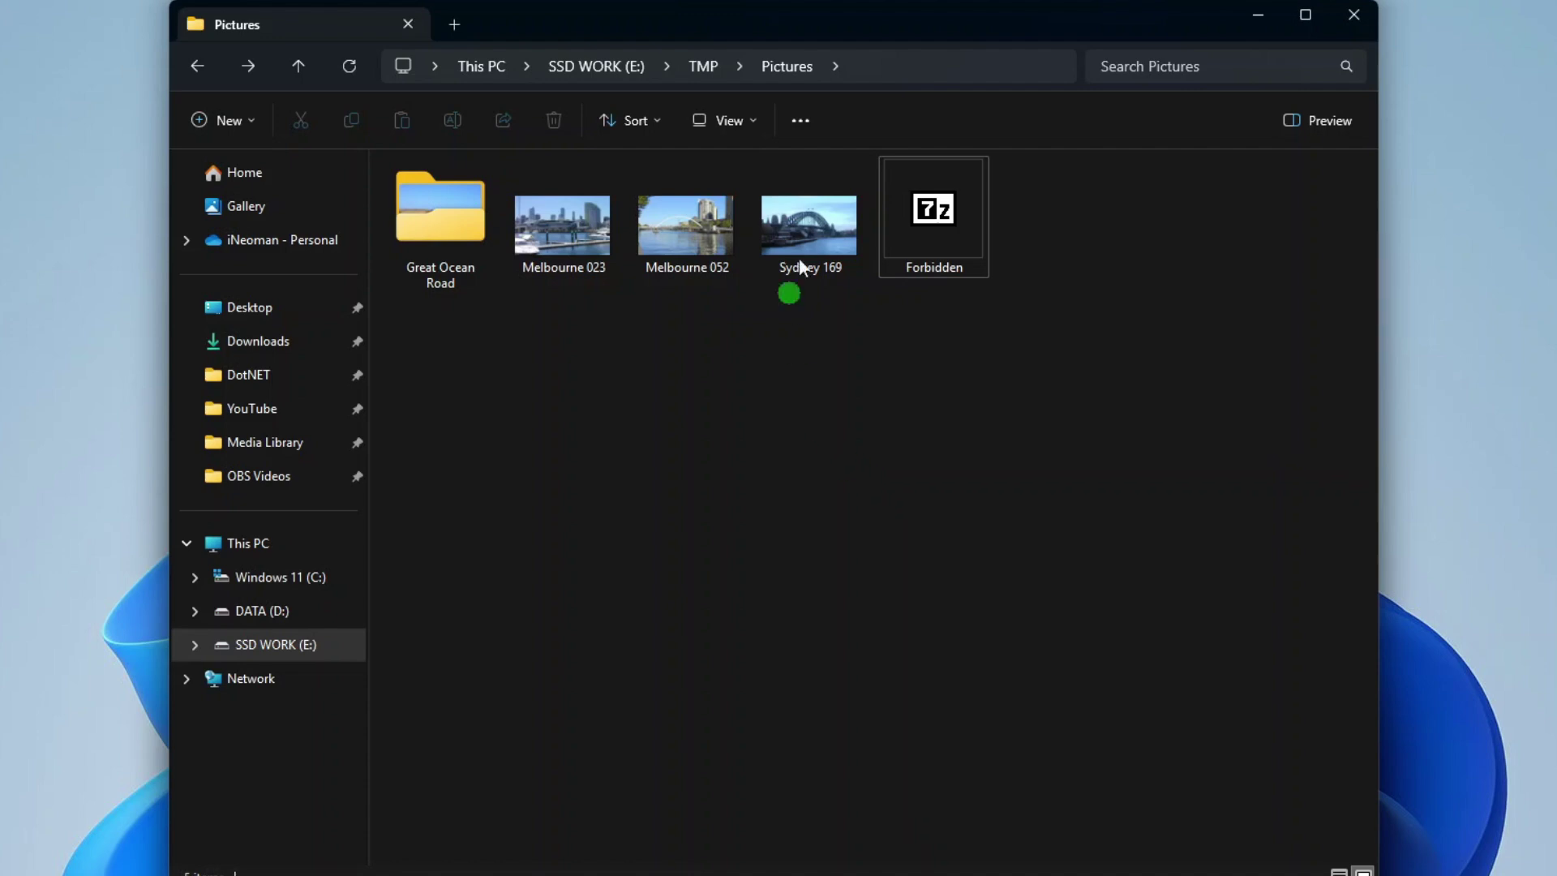
Step: Open Forbidden.7z from the Pictures folder with its password
{"action": "double_click", "coordinate": [942, 229]}
{"action": "type", "text": "••••••"}
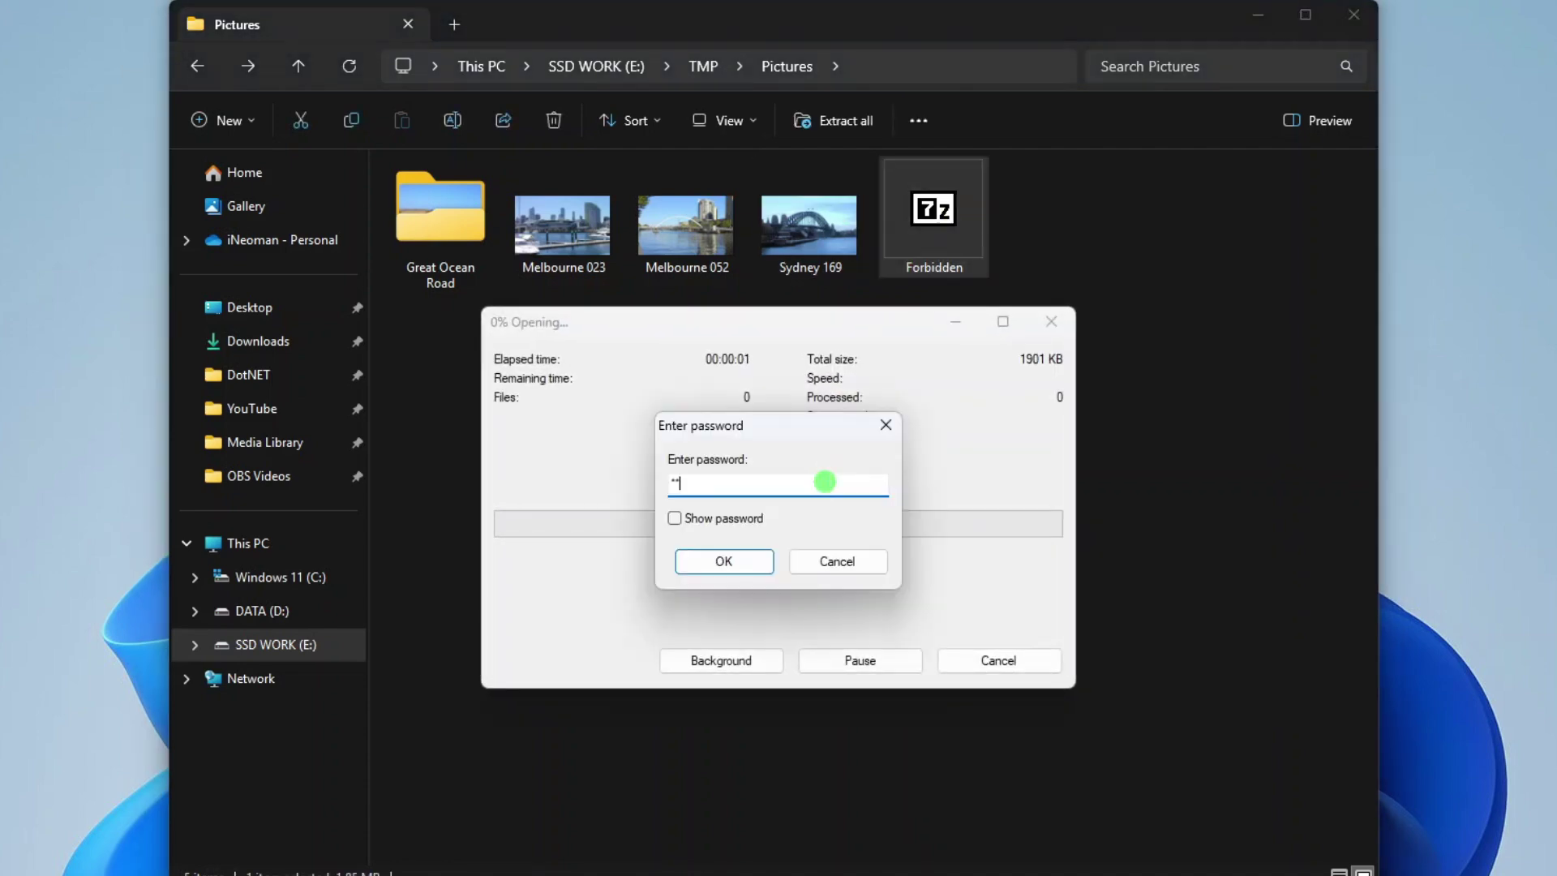
{"action": "key", "text": "Return"}
Step: Copy Melbourne 052 and Sydney 169 into the archive, close it, and delete the originals
{"action": "left_click", "coordinate": [1020, 482]}
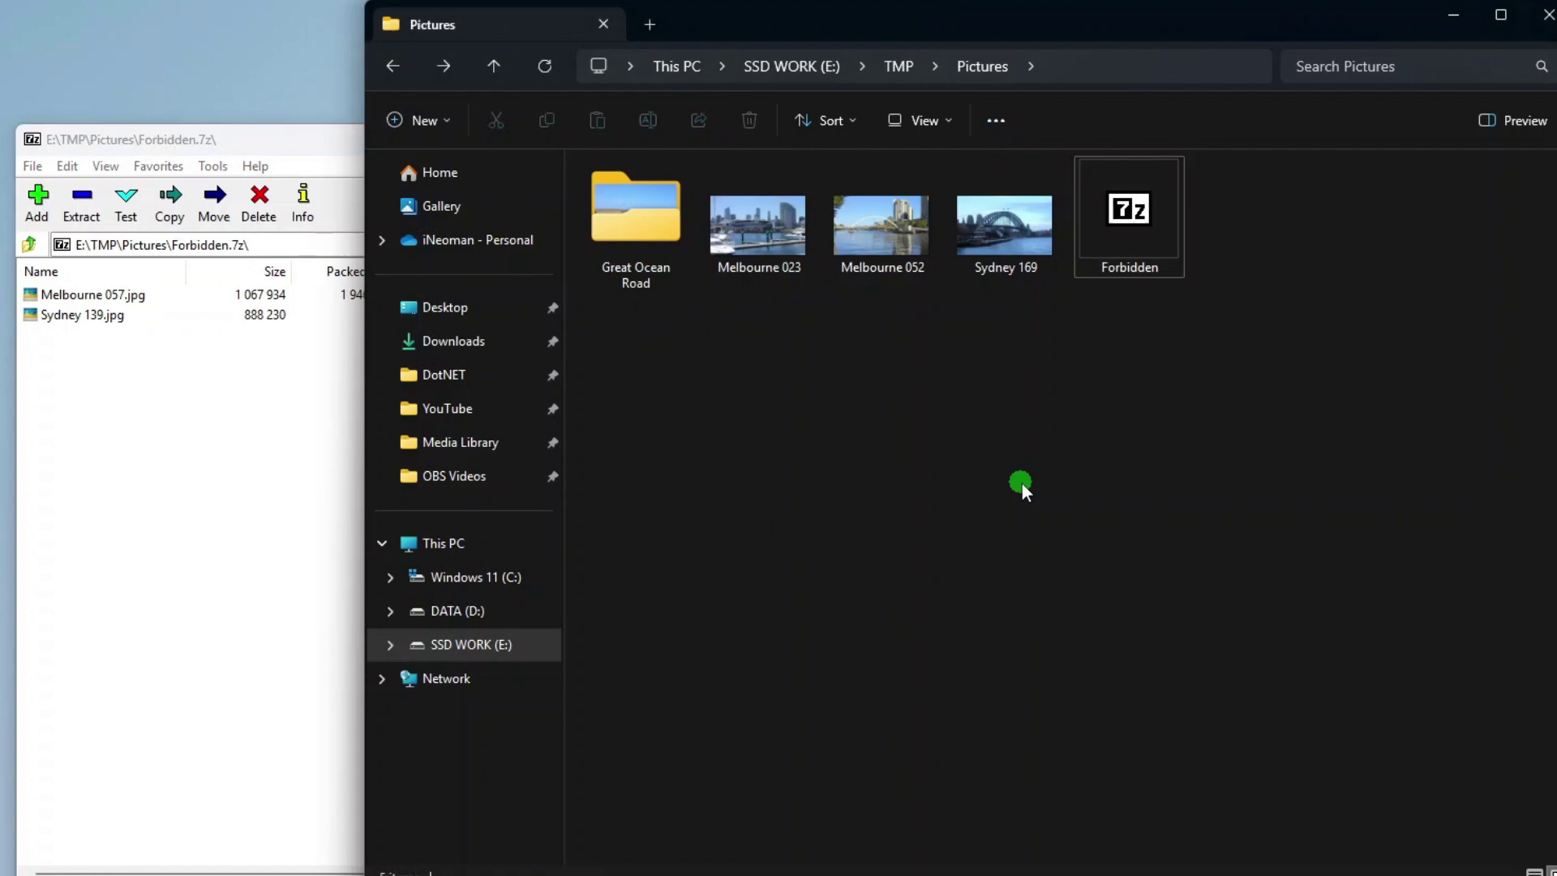
{"action": "left_click_drag", "start_coordinate": [887, 313], "coordinate": [168, 491]}
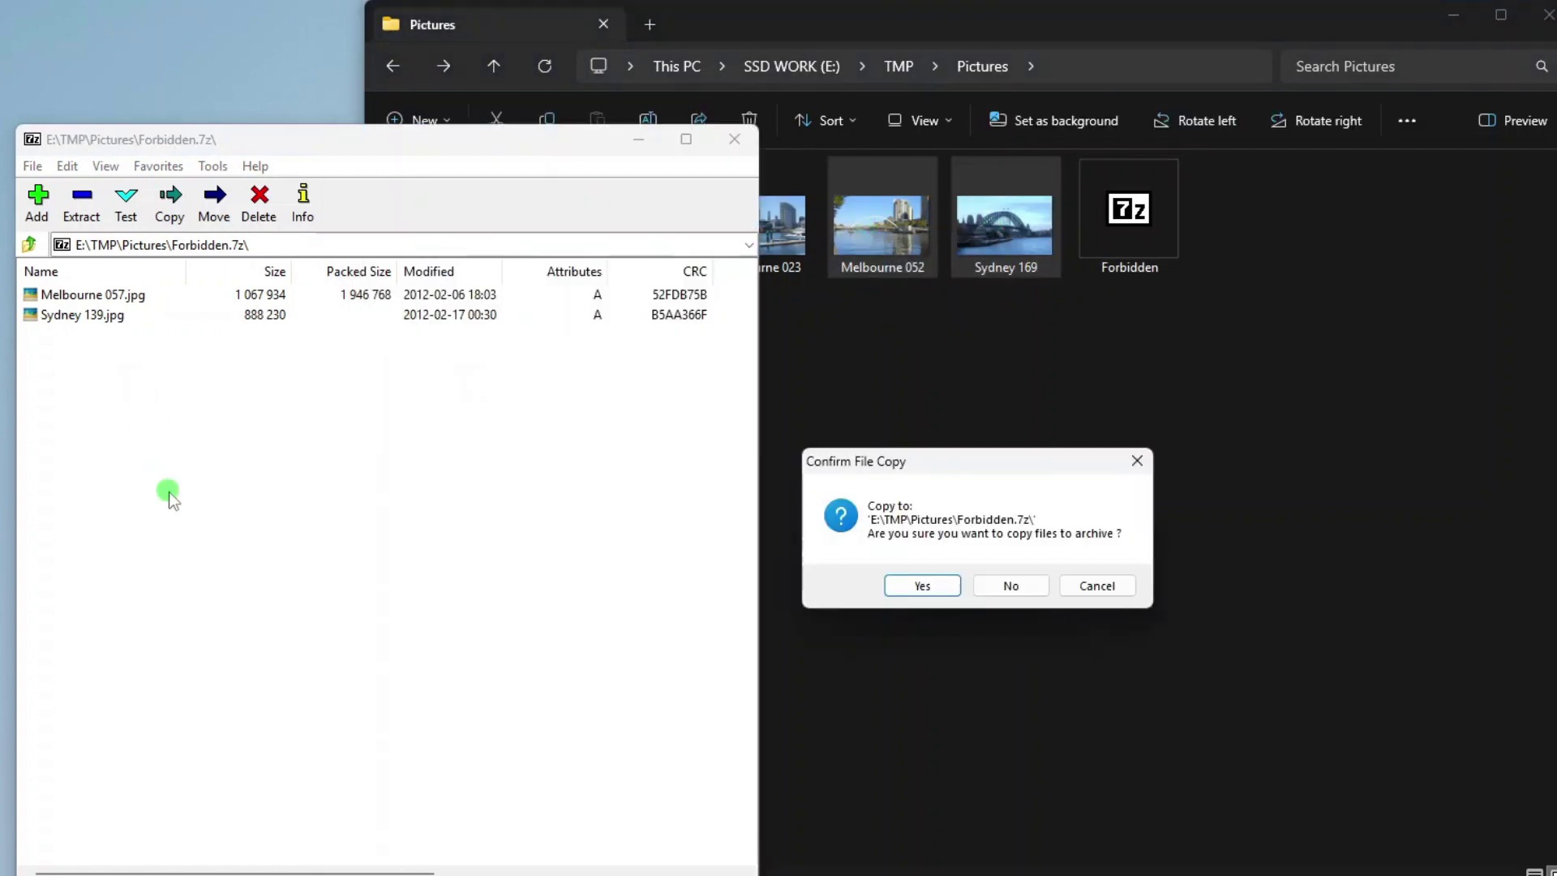
{"action": "left_click", "coordinate": [917, 583]}
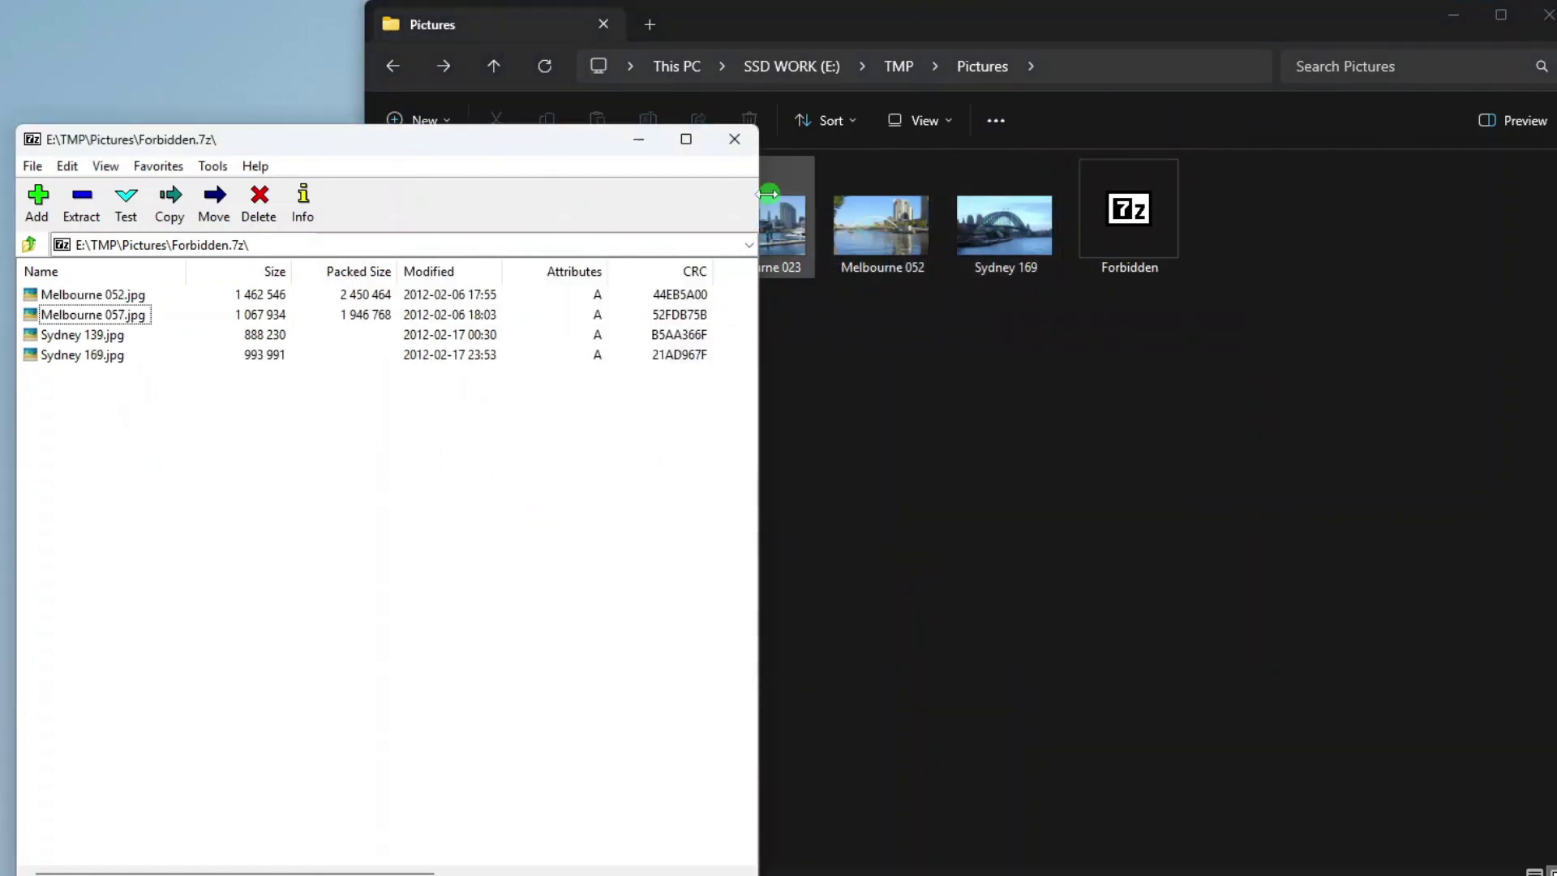
{"action": "left_click", "coordinate": [734, 139]}
{"action": "left_click", "coordinate": [560, 125]}
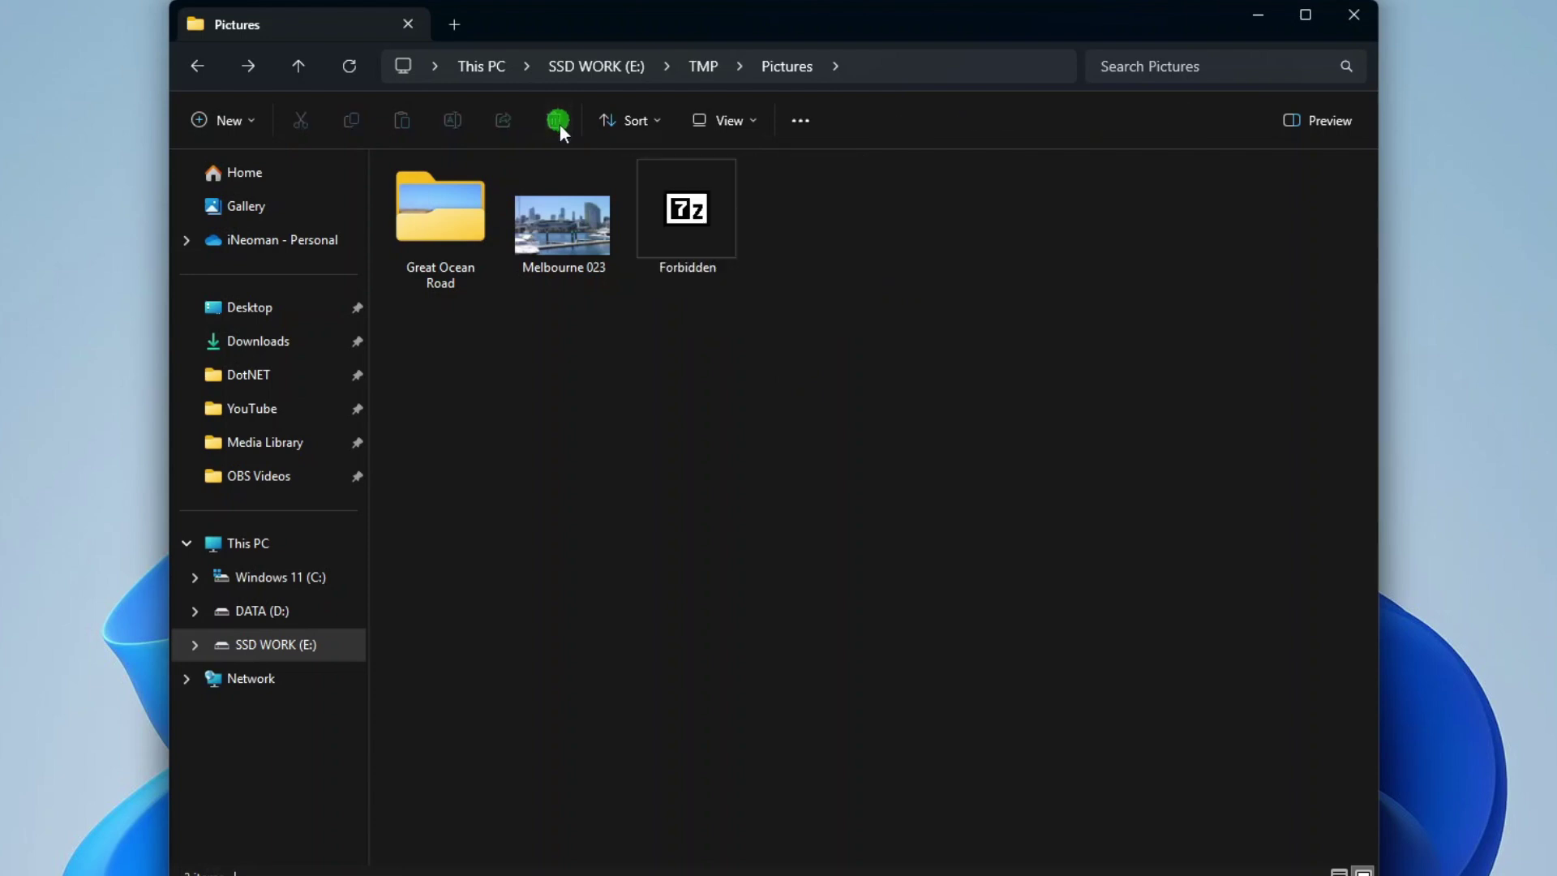
Step: Start archiving Melbourne 023 with 7-Zip and set the archive format to zip
{"action": "left_click", "coordinate": [542, 235]}
{"action": "right_click", "coordinate": [543, 230]}
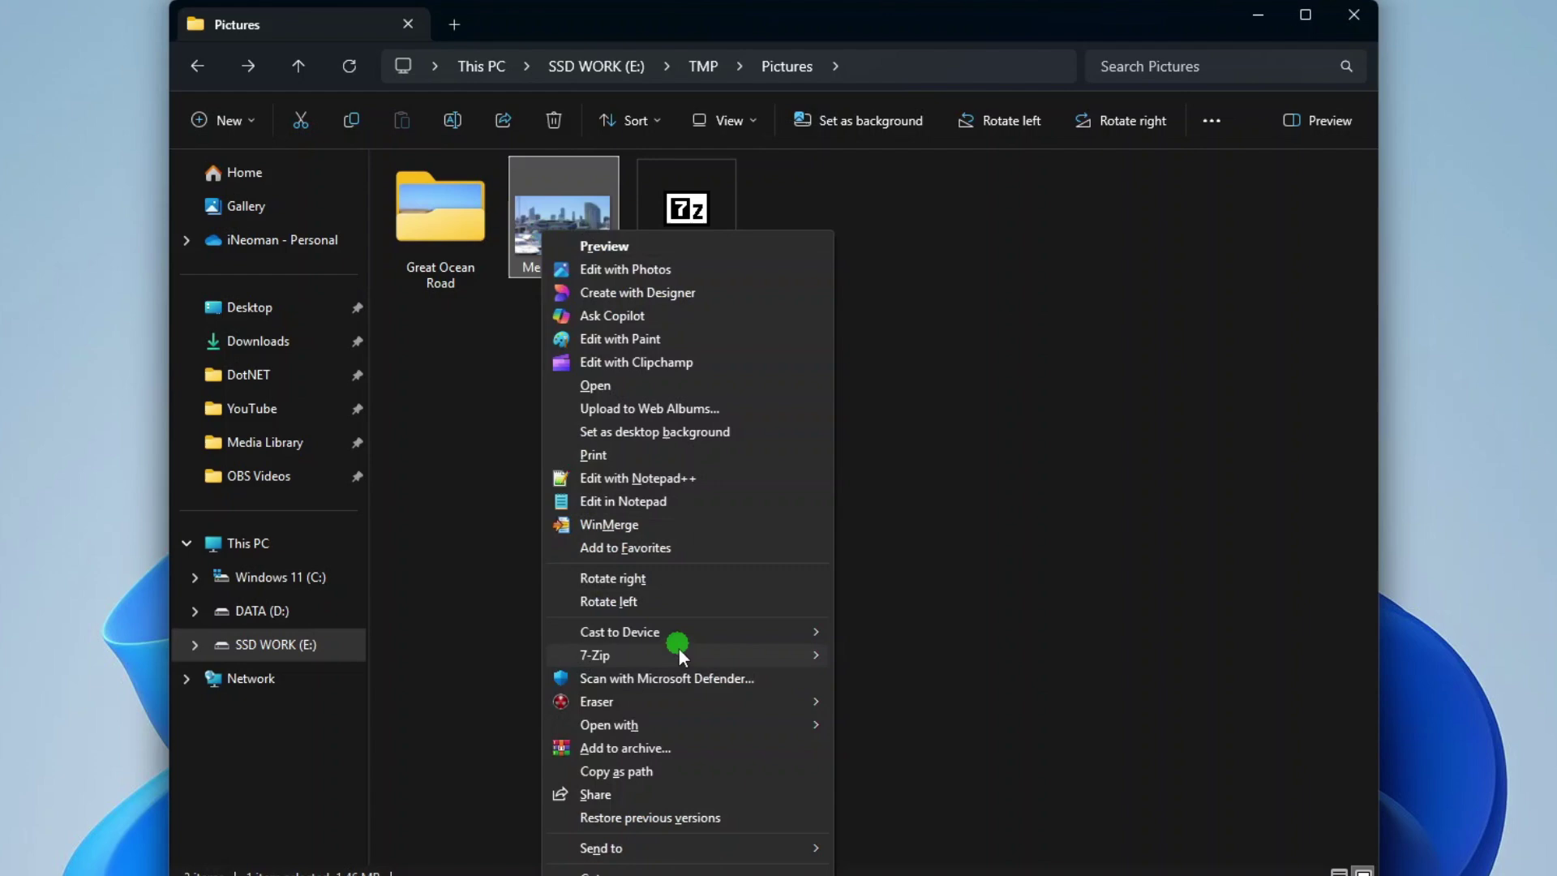
{"action": "mouse_move", "coordinate": [679, 652]}
{"action": "left_click", "coordinate": [902, 750]}
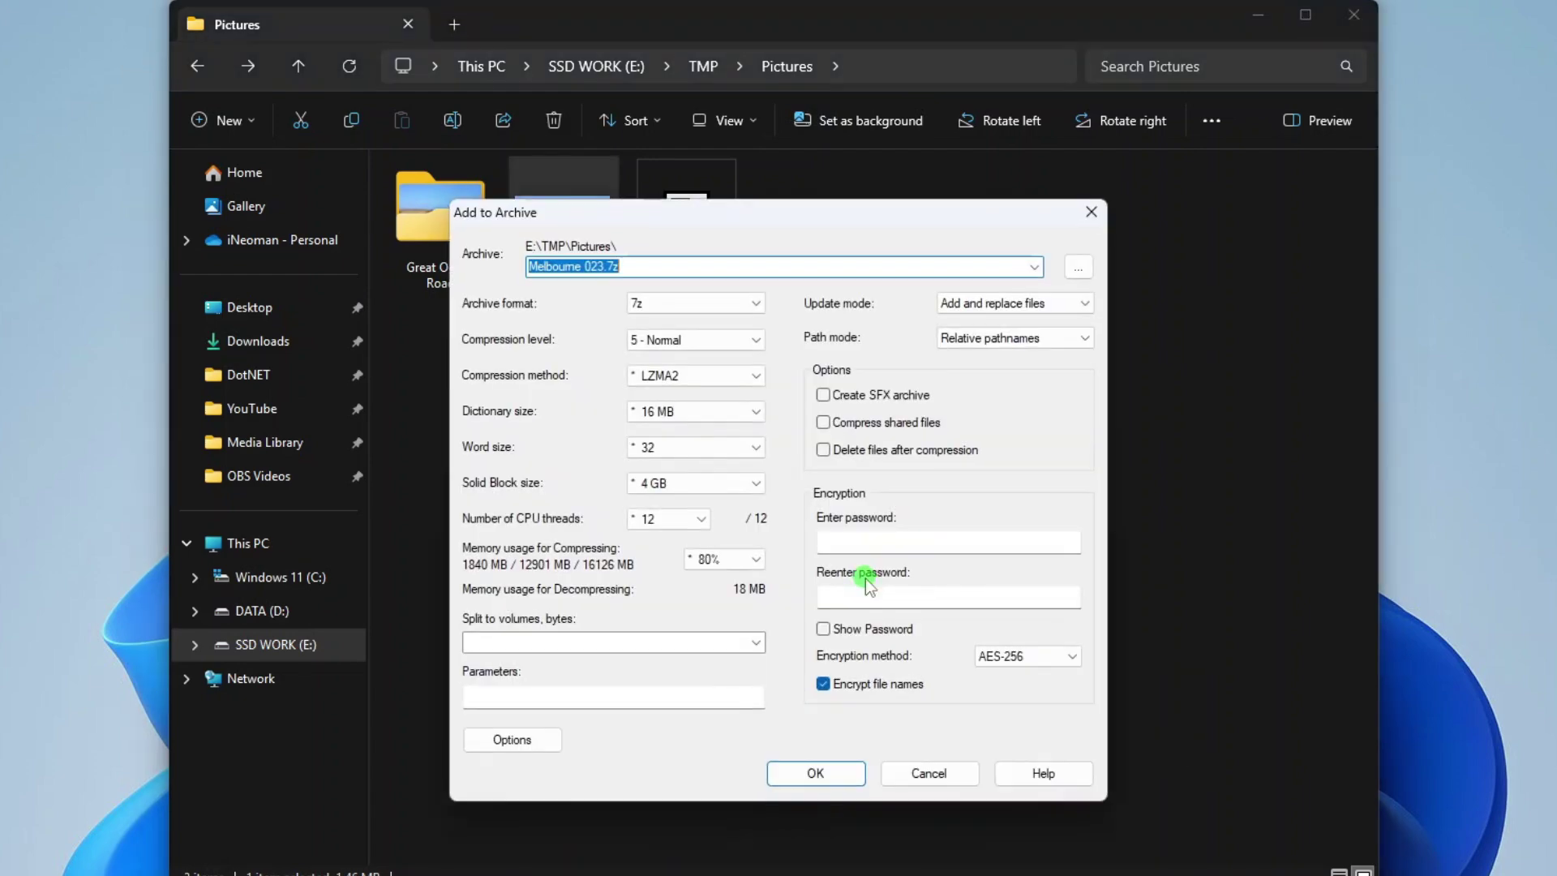
{"action": "left_click", "coordinate": [754, 304]}
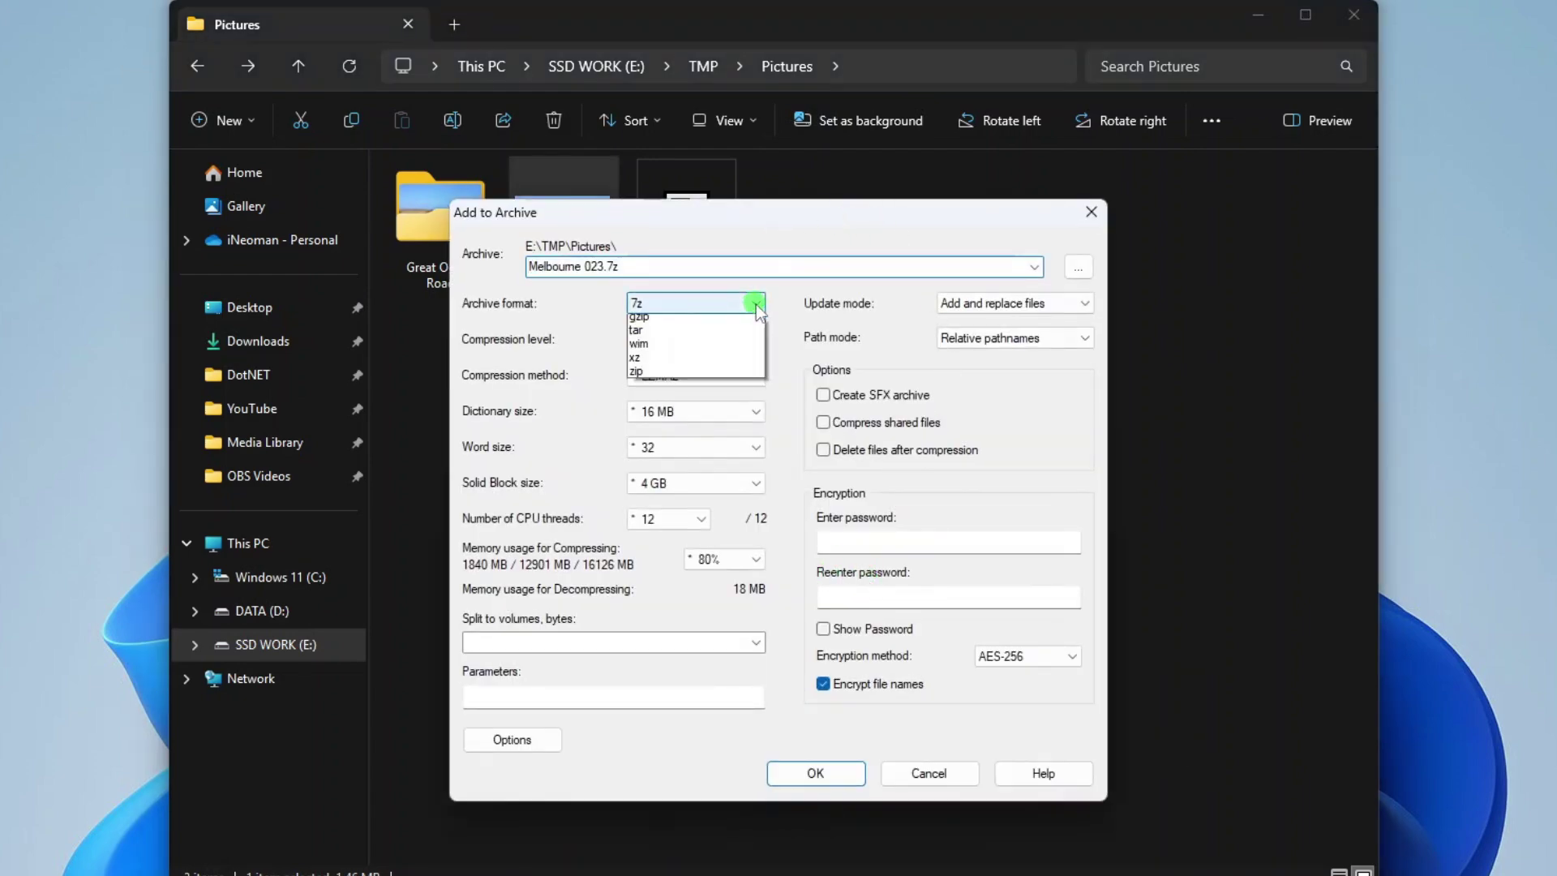
{"action": "left_click", "coordinate": [723, 406]}
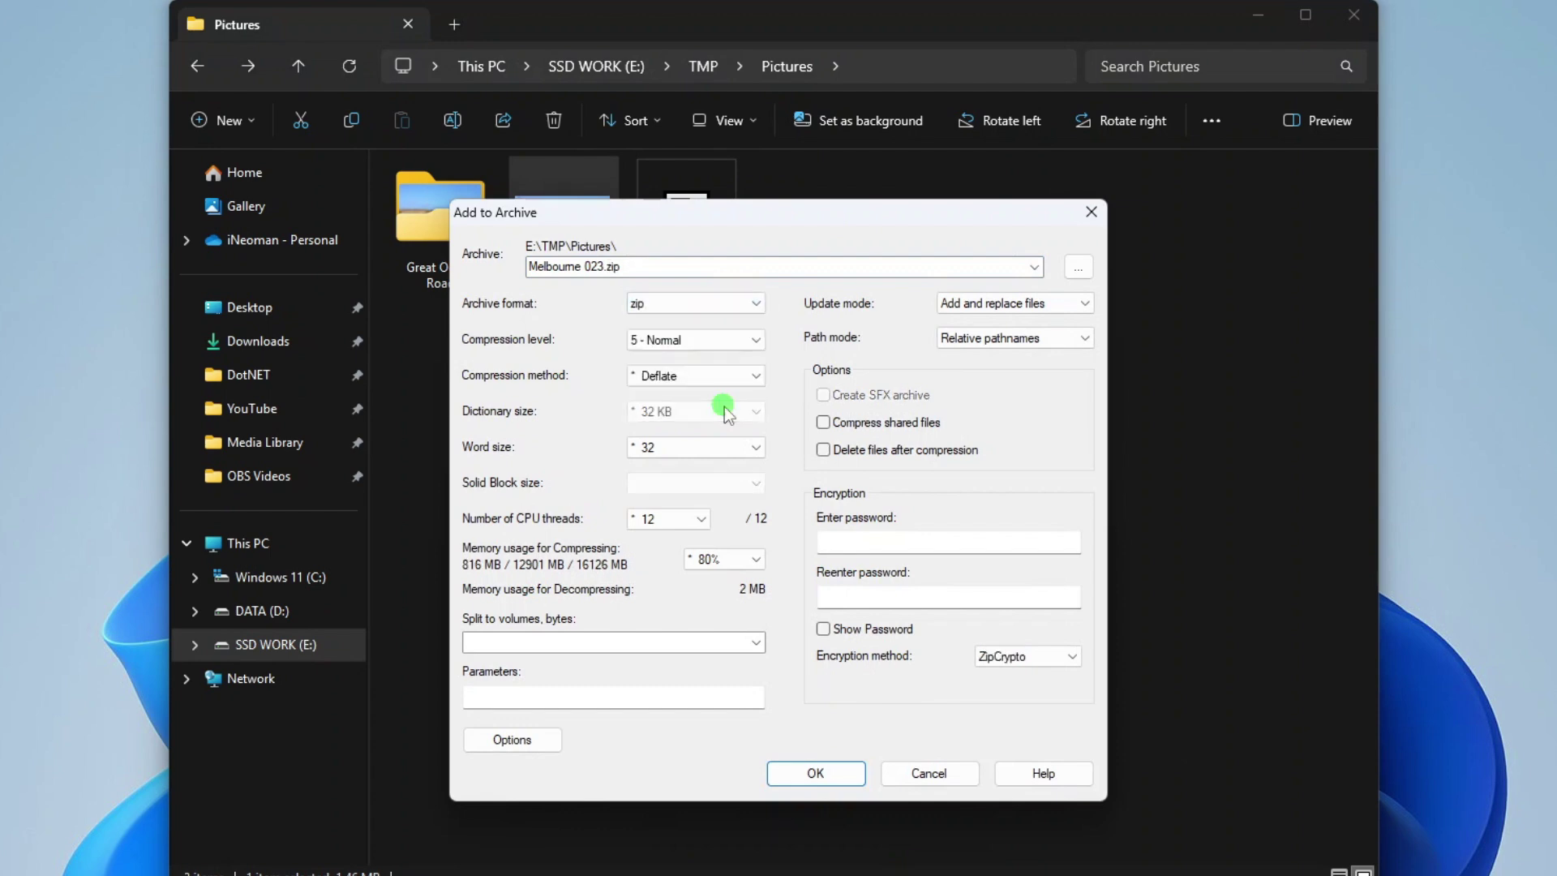
Step: Choose ZipCrypto encryption, enter the password, and enable Delete files after compression
{"action": "left_click", "coordinate": [1040, 657]}
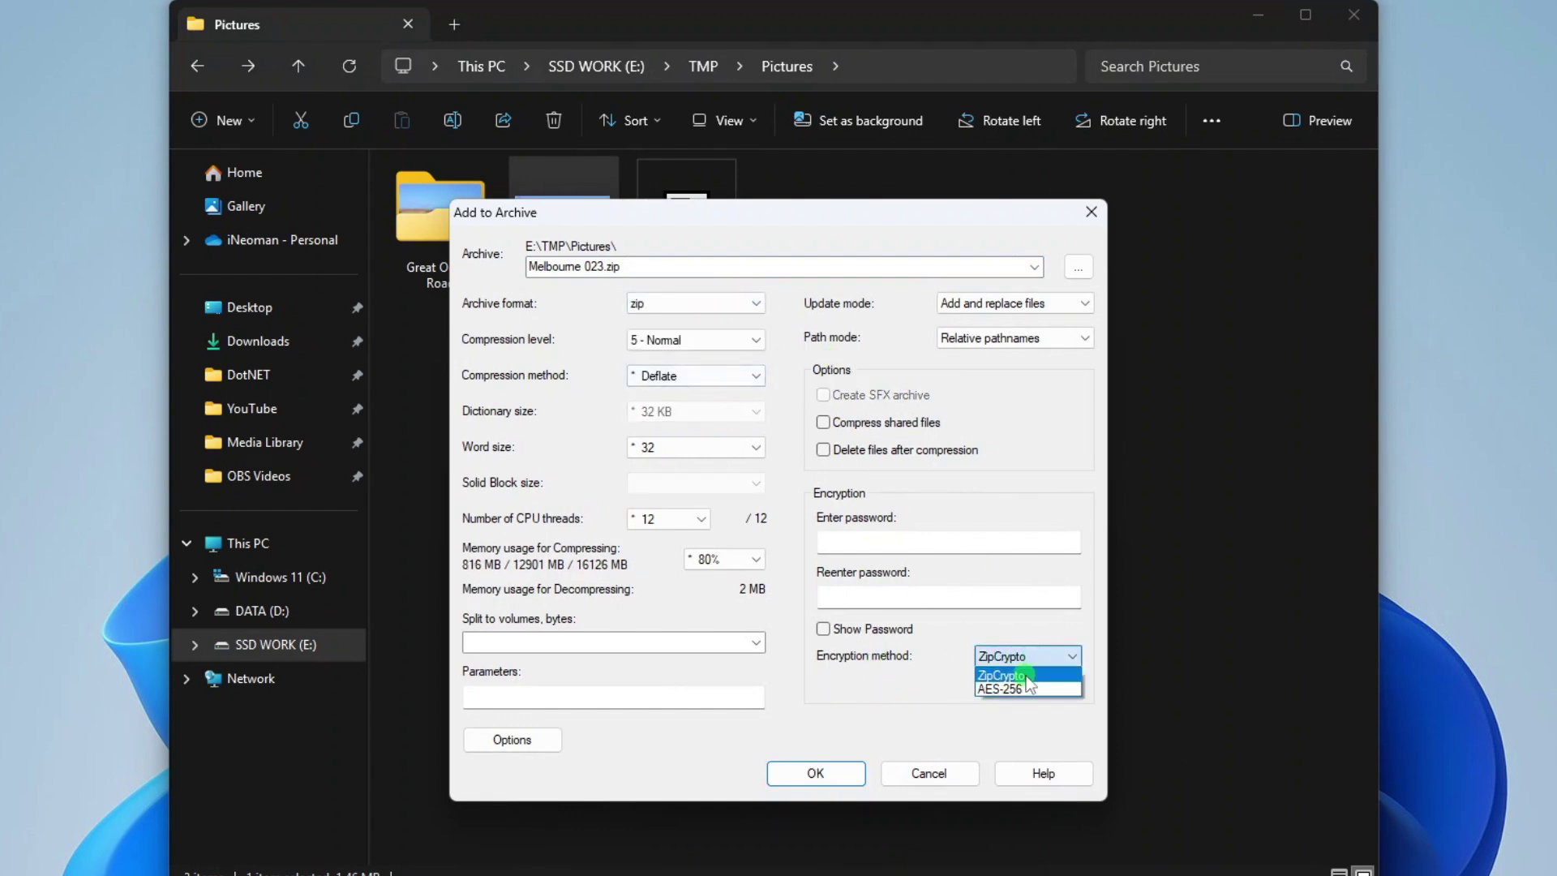
{"action": "left_click", "coordinate": [1027, 678]}
{"action": "left_click", "coordinate": [887, 539]}
{"action": "type", "text": "********"}
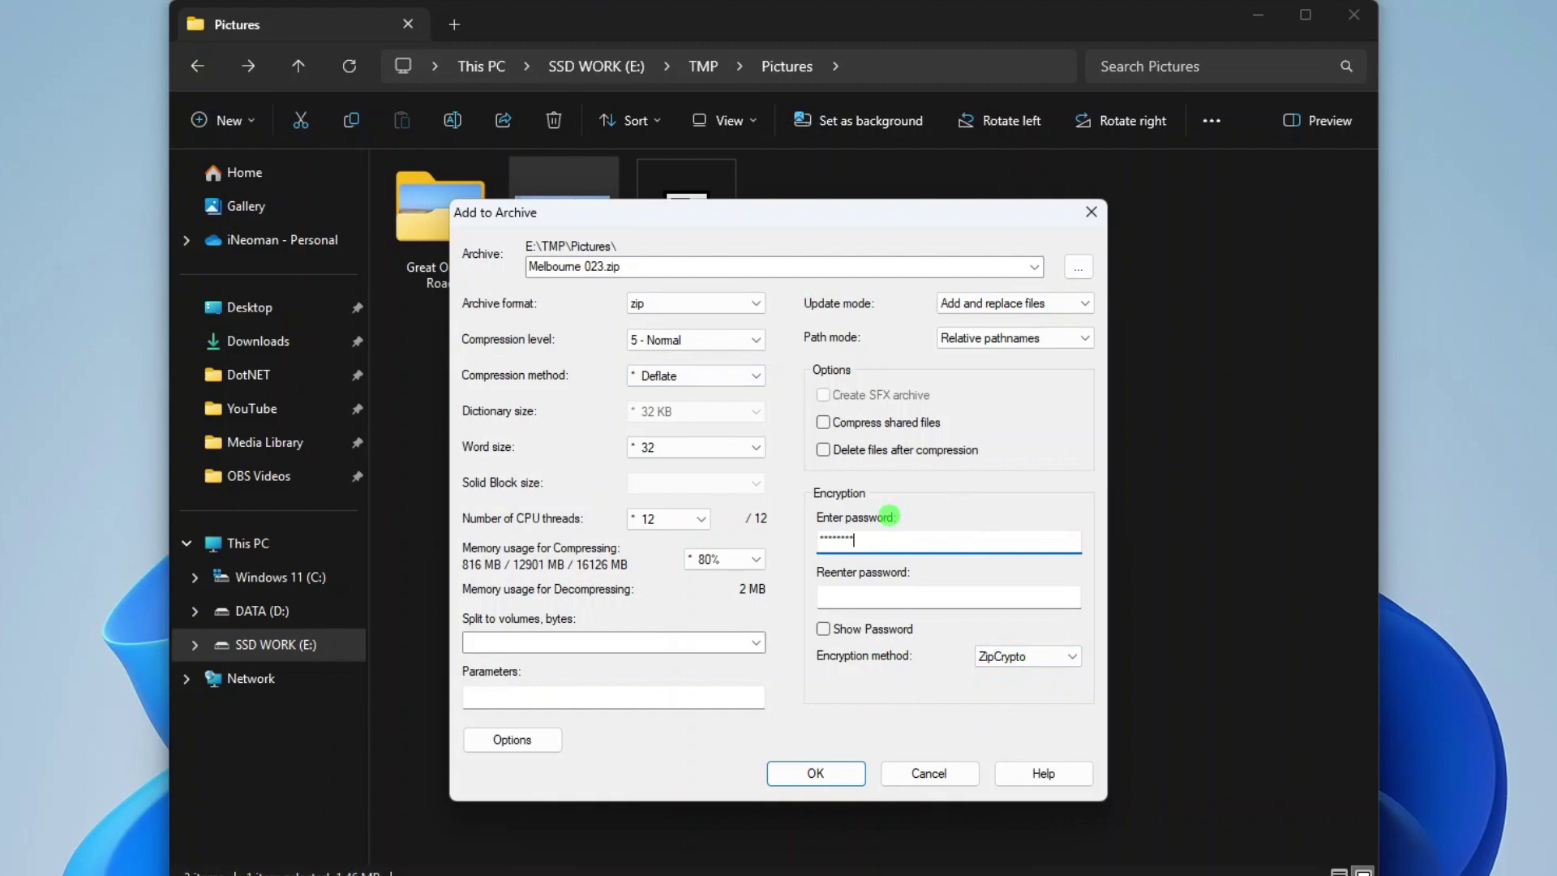
{"action": "type", "text": "*"}
{"action": "key", "text": "Tab"}
{"action": "type", "text": "*********"}
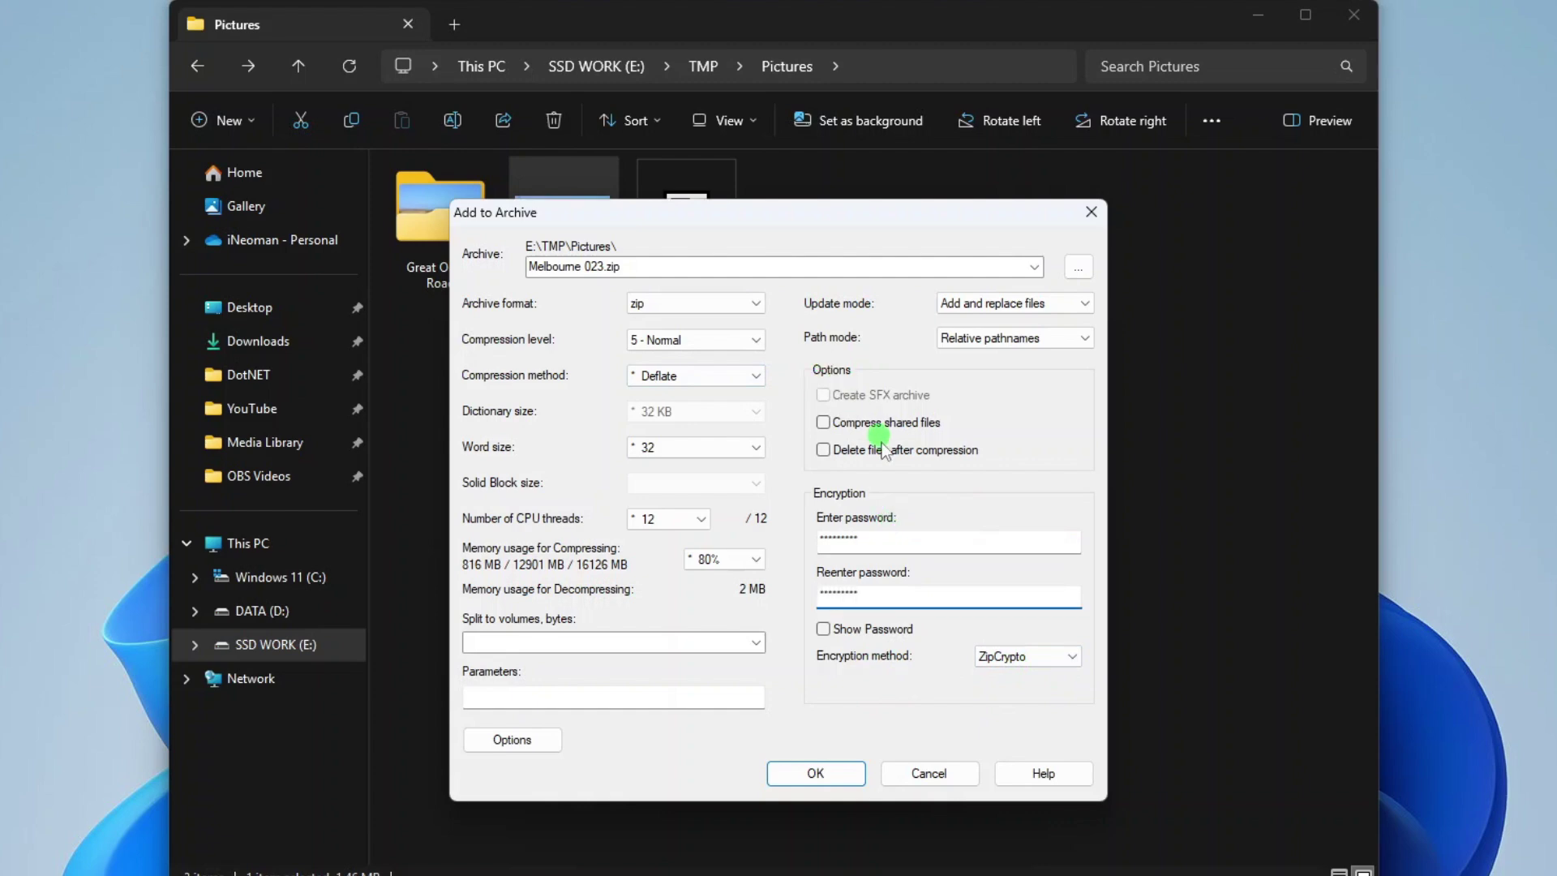
{"action": "left_click", "coordinate": [884, 450]}
Step: Create Melbourne 023.zip, then unpack it with Windows Extract All using its password
{"action": "left_click", "coordinate": [842, 766]}
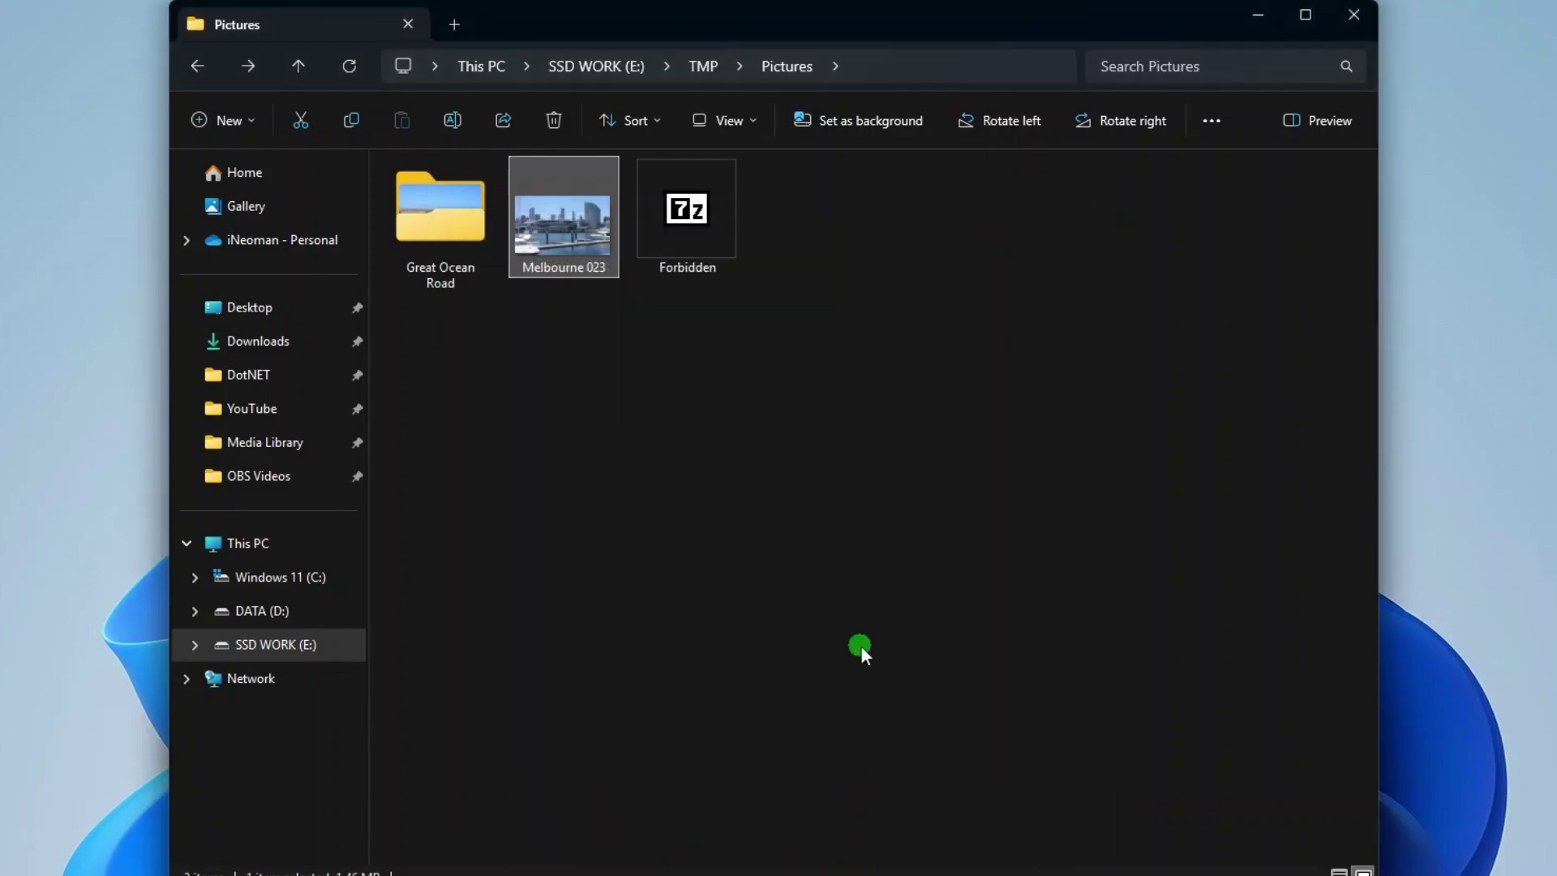
{"action": "left_click", "coordinate": [704, 213]}
{"action": "right_click", "coordinate": [704, 212]}
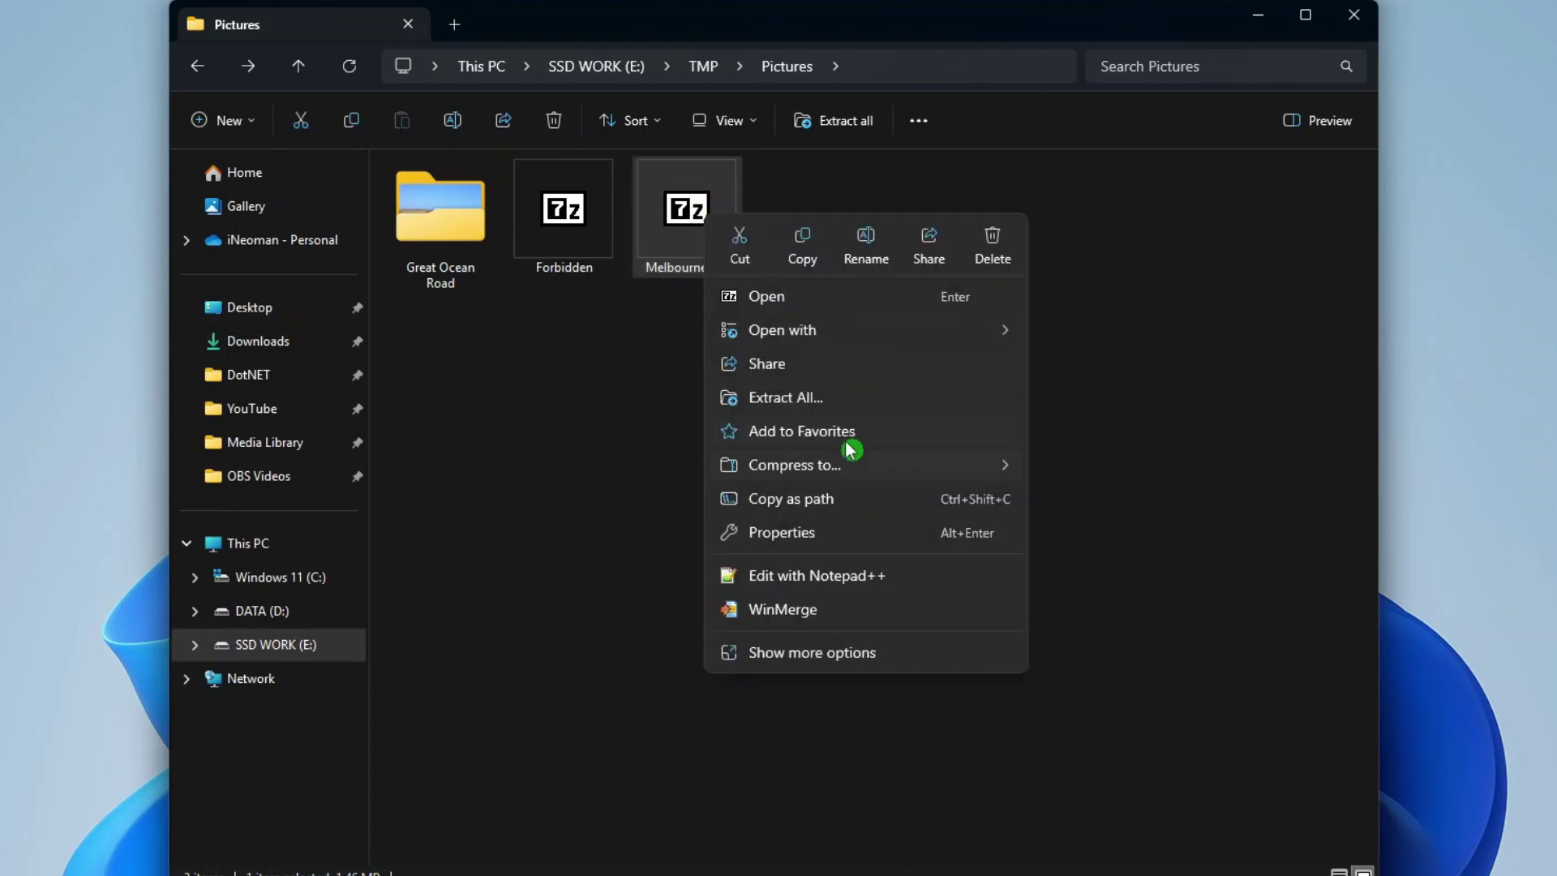
{"action": "left_click", "coordinate": [818, 398]}
{"action": "left_click", "coordinate": [970, 715]}
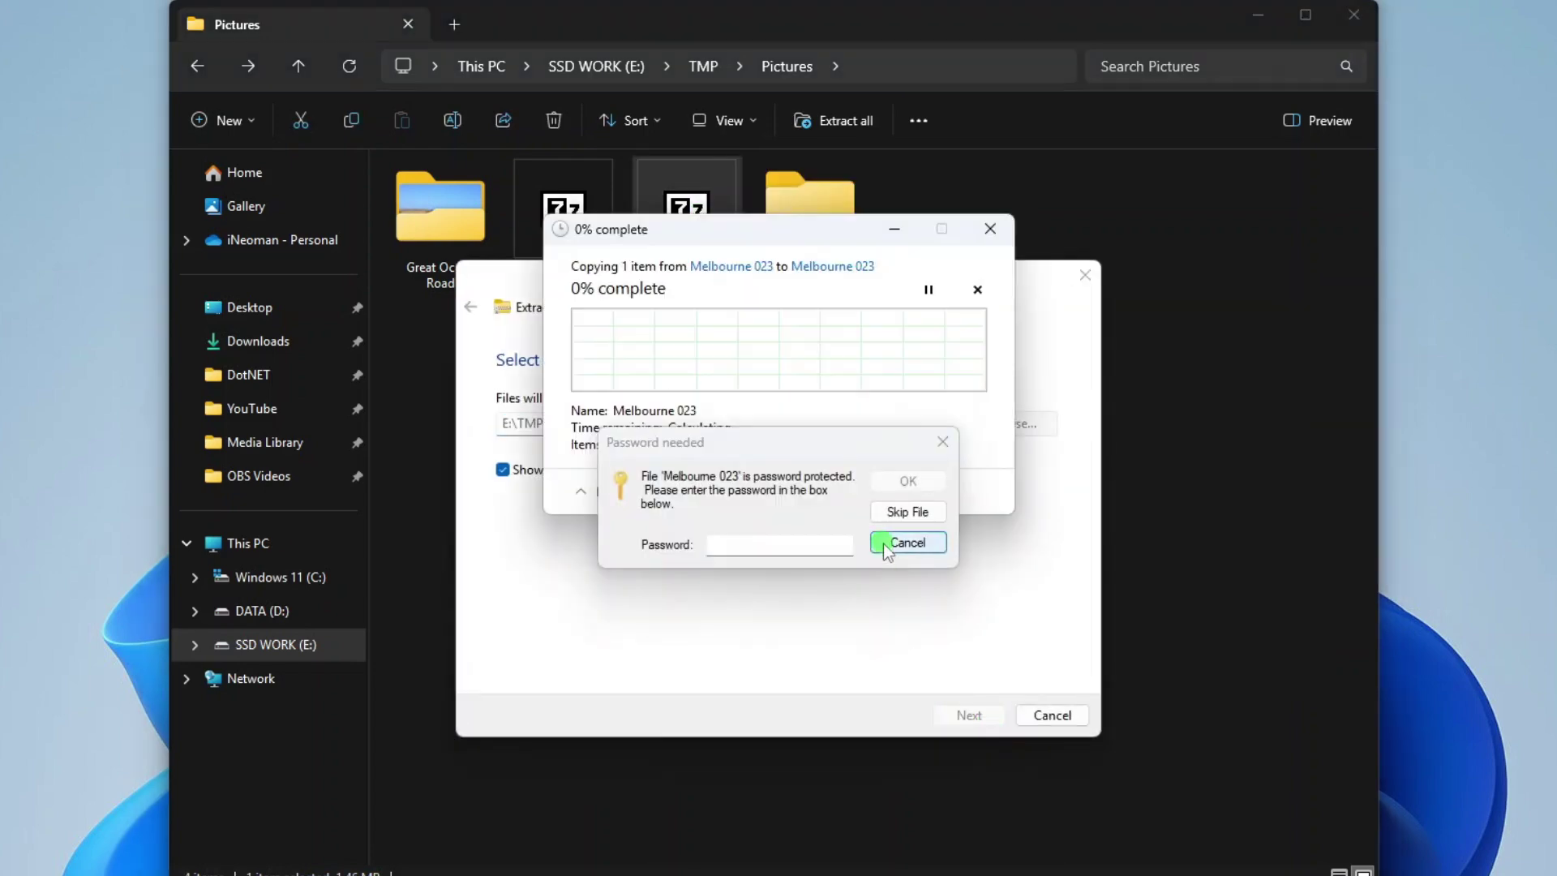
{"action": "left_click", "coordinate": [791, 547]}
{"action": "type", "text": "**********"}
{"action": "key", "text": "Return"}
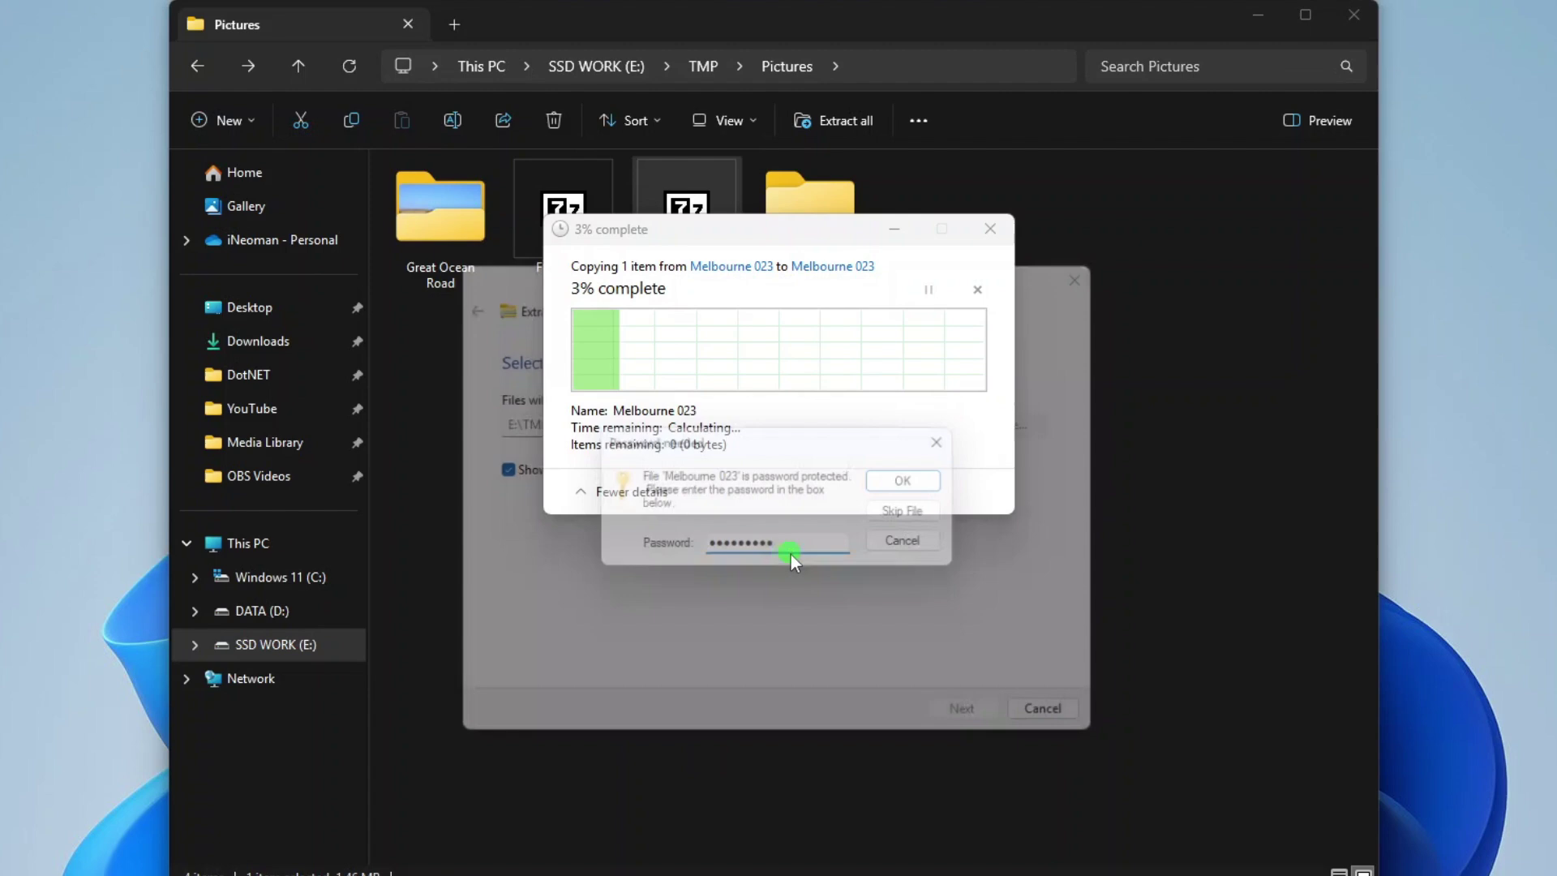
Step: Close the extracted folder's window and delete the extracted Melbourne 023 folder
{"action": "left_click", "coordinate": [1369, 47]}
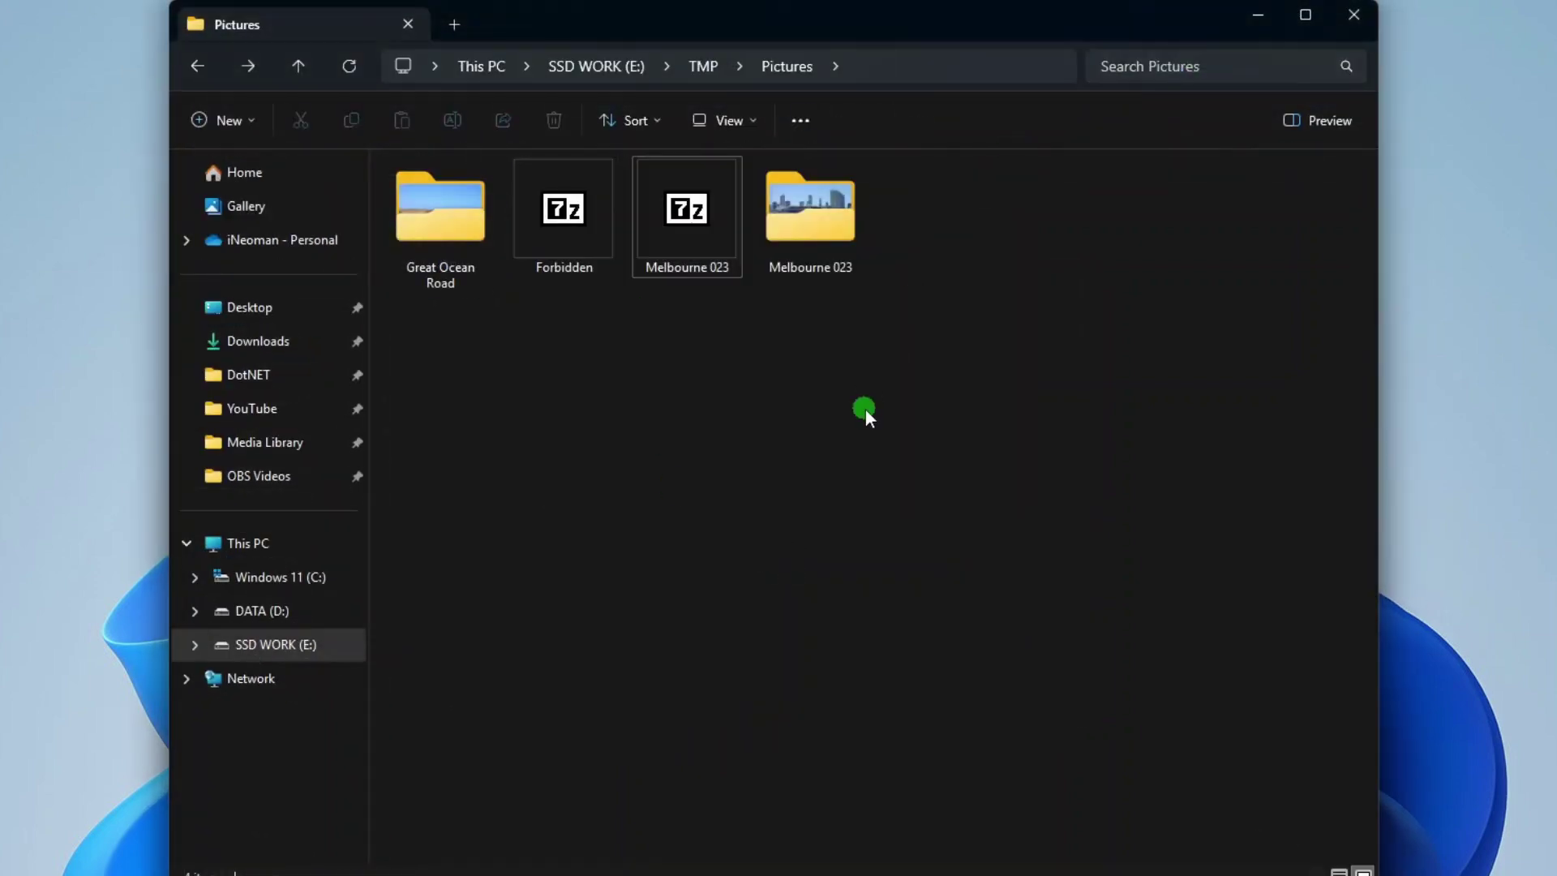
{"action": "left_click", "coordinate": [809, 213]}
{"action": "key", "text": "Delete"}
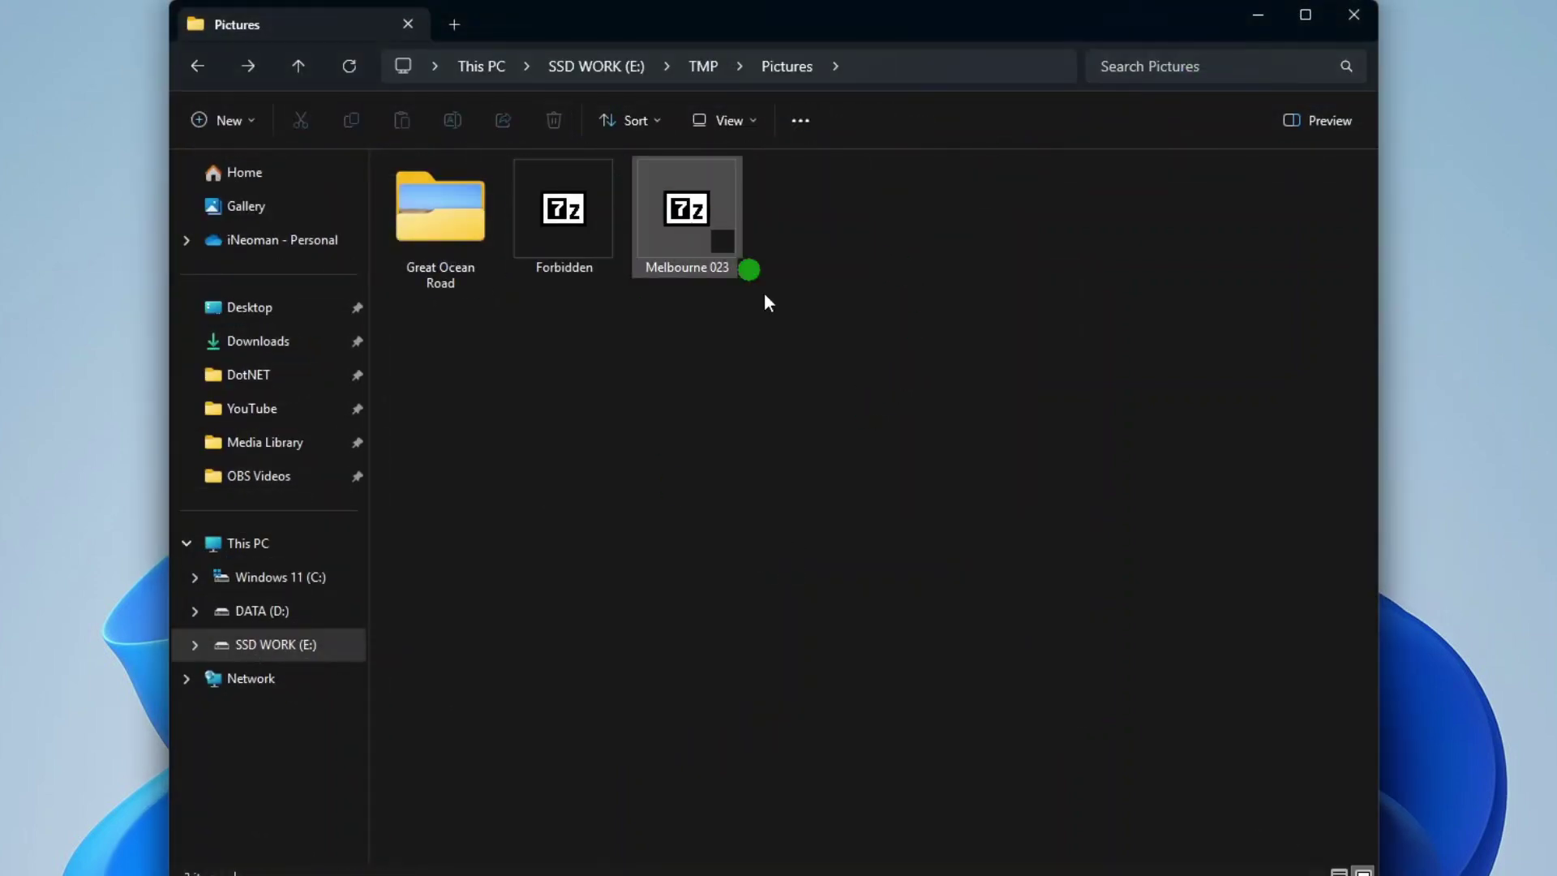
{"action": "left_click", "coordinate": [772, 341]}
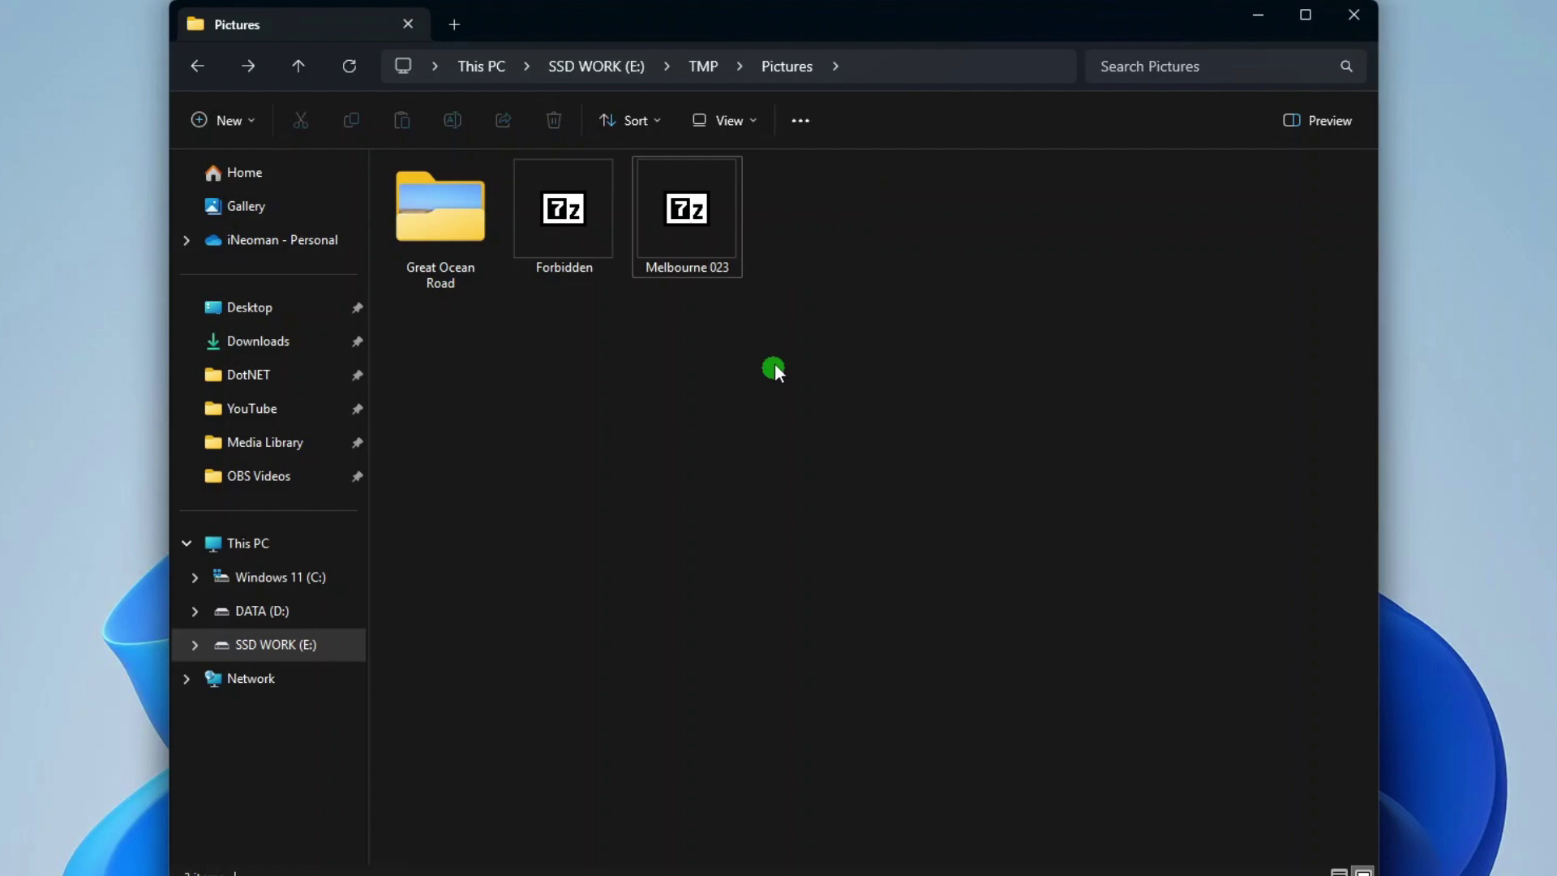
Step: Extract Melbourne 023.jpg from the password-protected Melbourne 023.zip into E:\TMP\Pictures\, then close the archive
{"action": "double_click", "coordinate": [697, 217]}
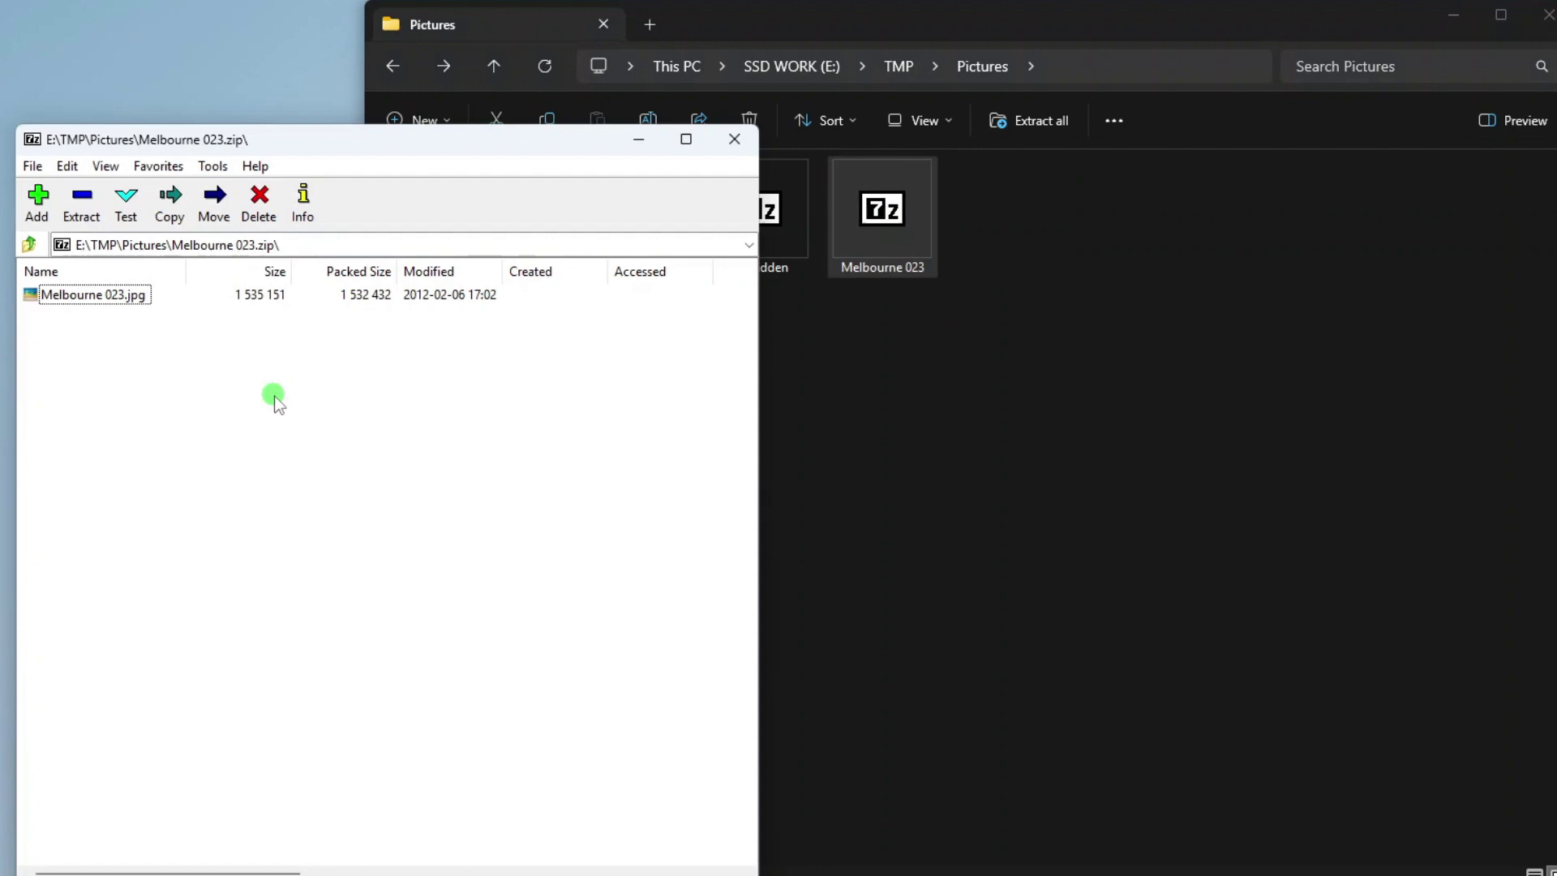
{"action": "left_click", "coordinate": [82, 202]}
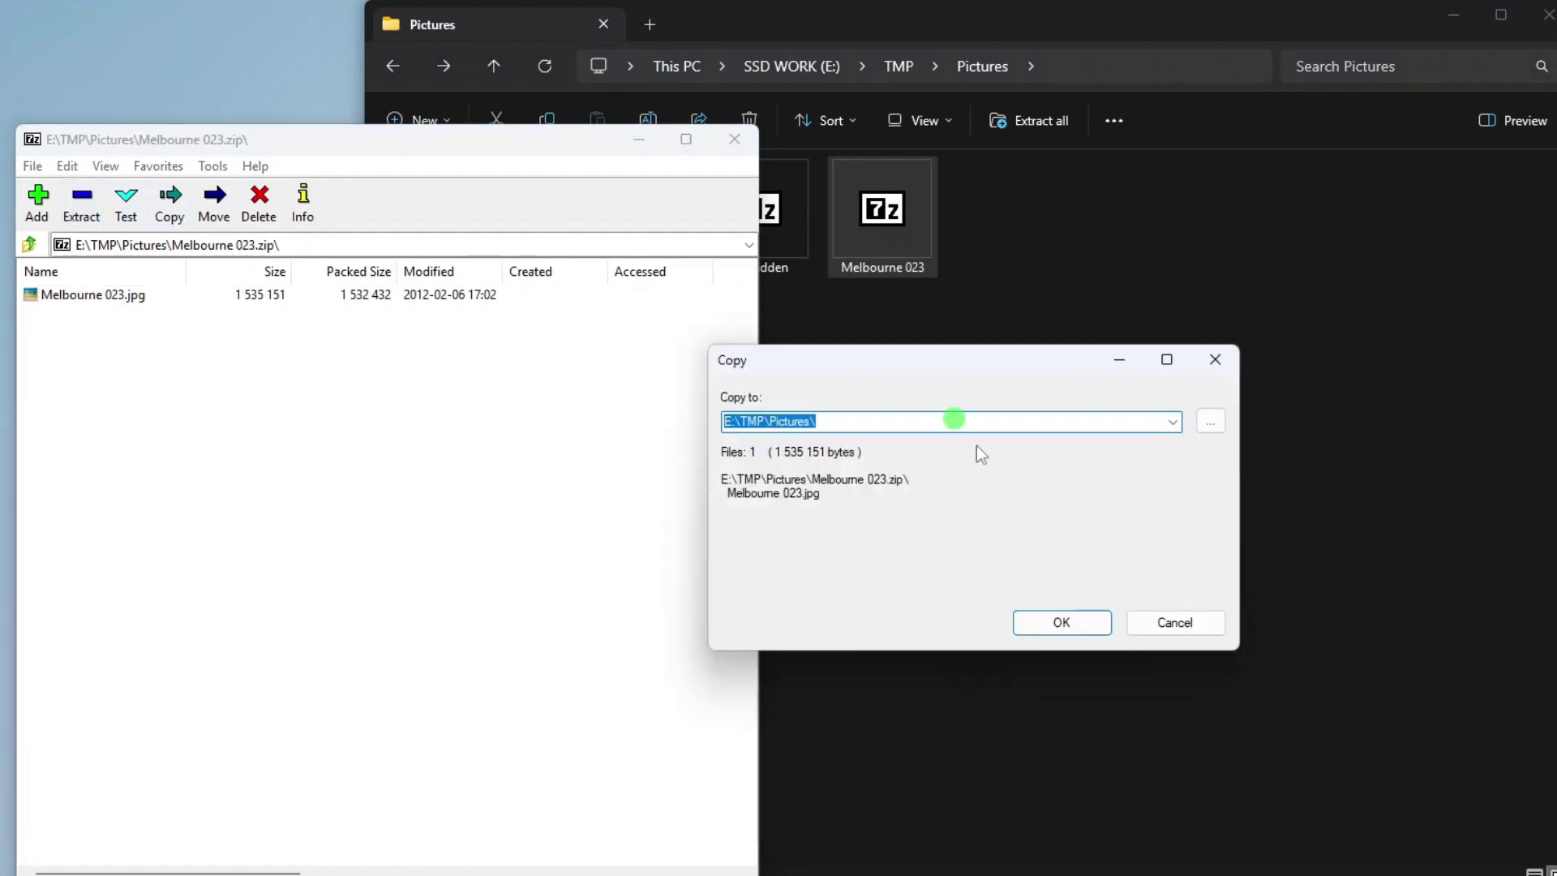
{"action": "left_click", "coordinate": [1039, 624]}
{"action": "left_click", "coordinate": [1004, 504]}
{"action": "type", "text": "*********"}
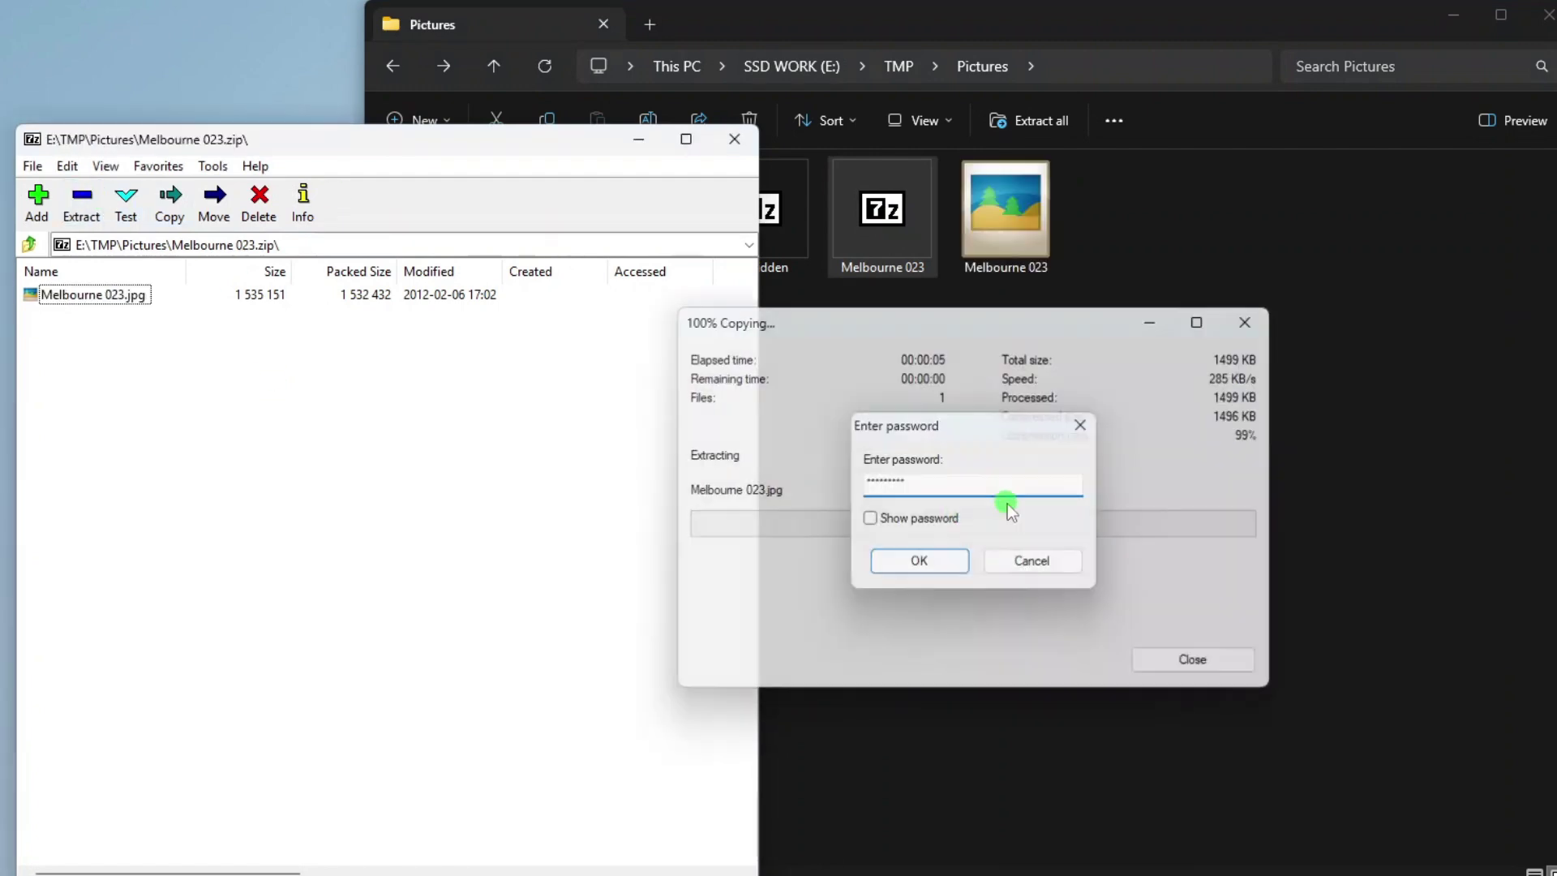
{"action": "key", "text": "Return"}
{"action": "left_click", "coordinate": [740, 138]}
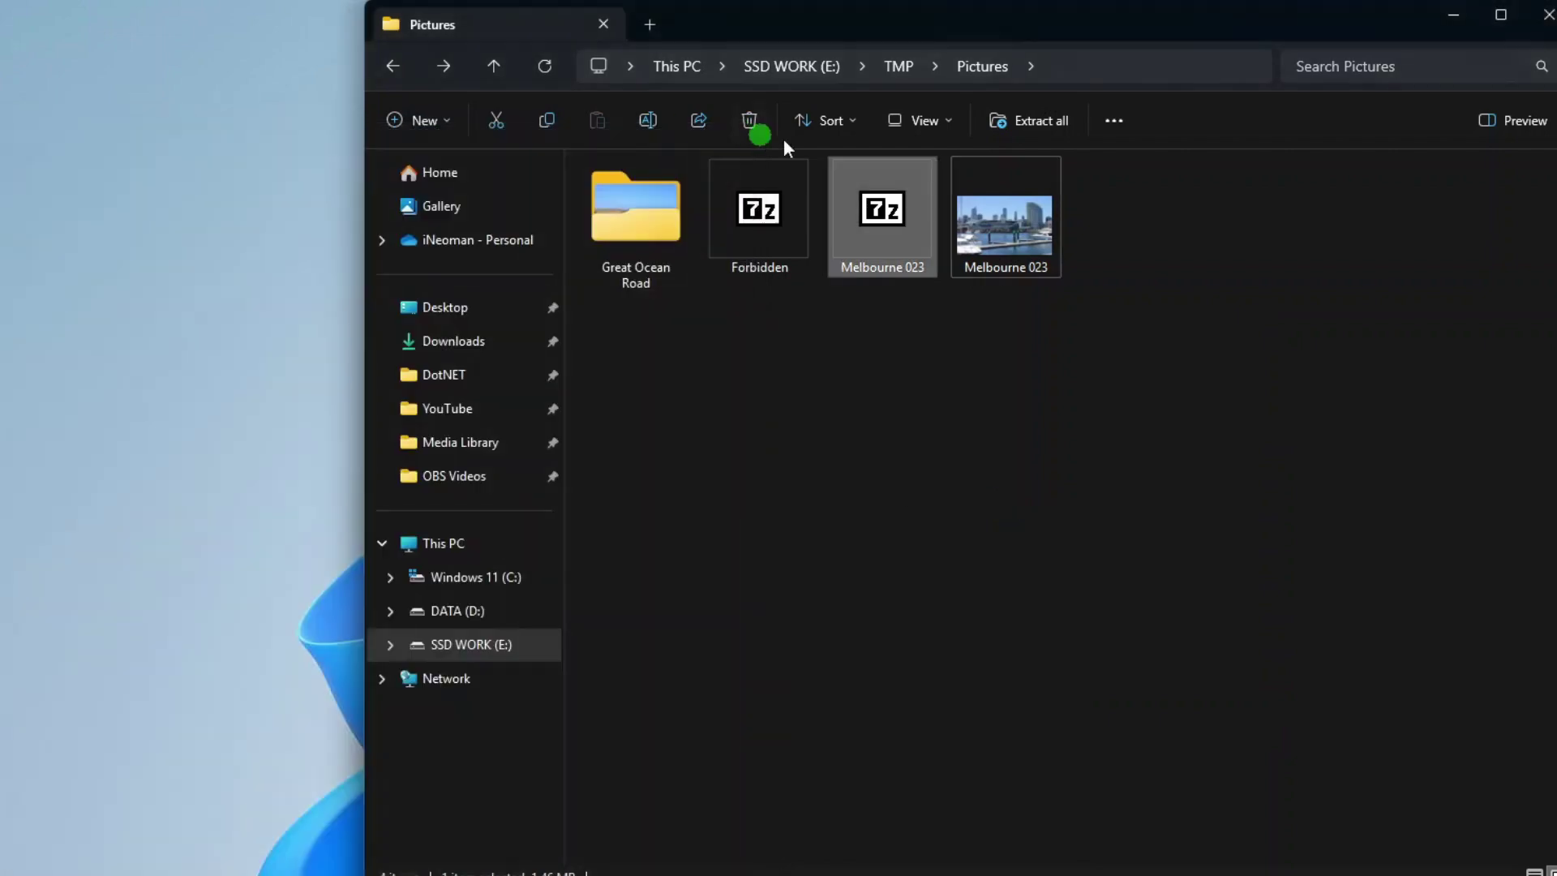
{"action": "left_click", "coordinate": [1119, 370]}
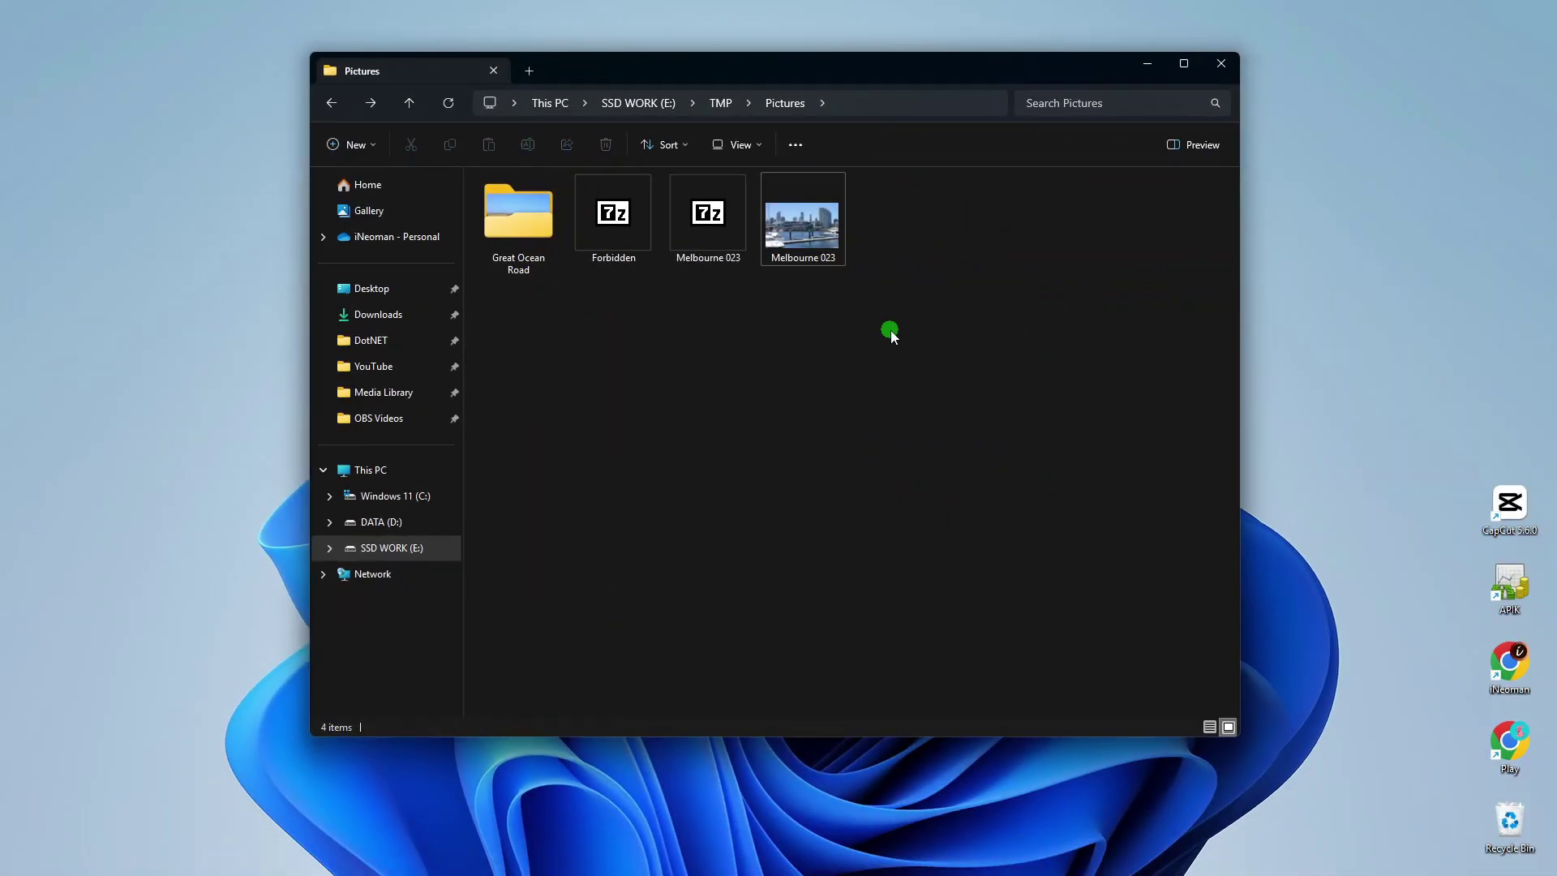